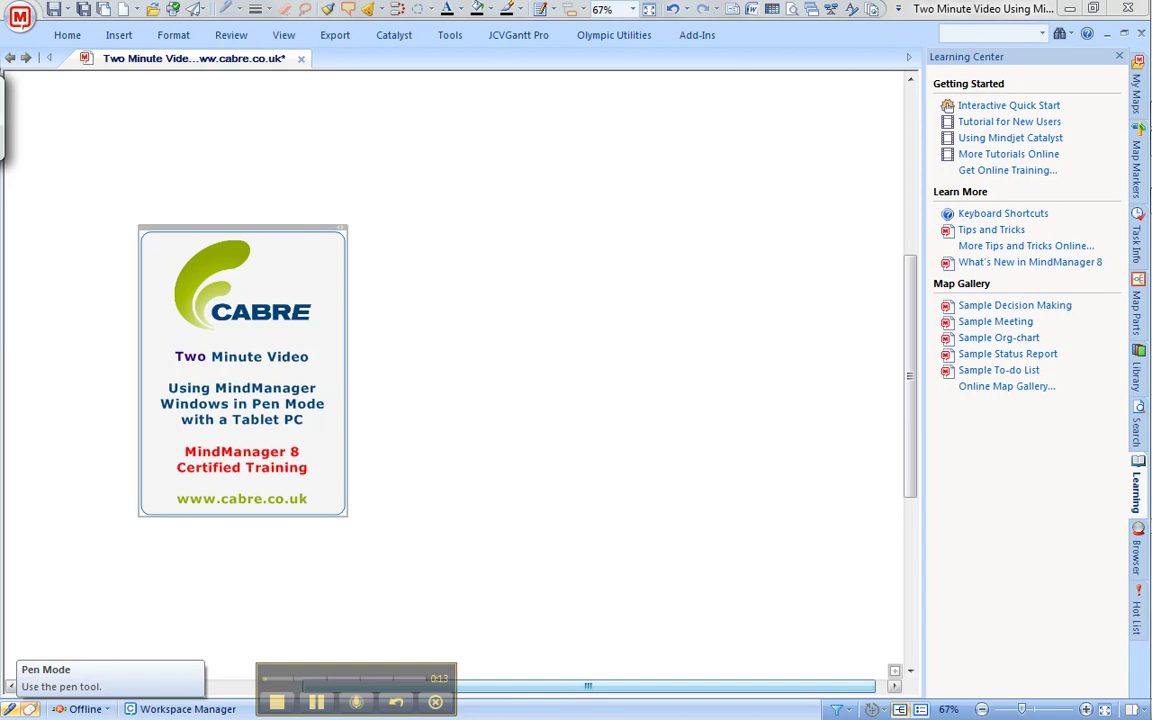
# - Switch to Pen Mode and add a main topic on the right of the map, handwritten as "New Topic"
pyautogui.click(10, 709)
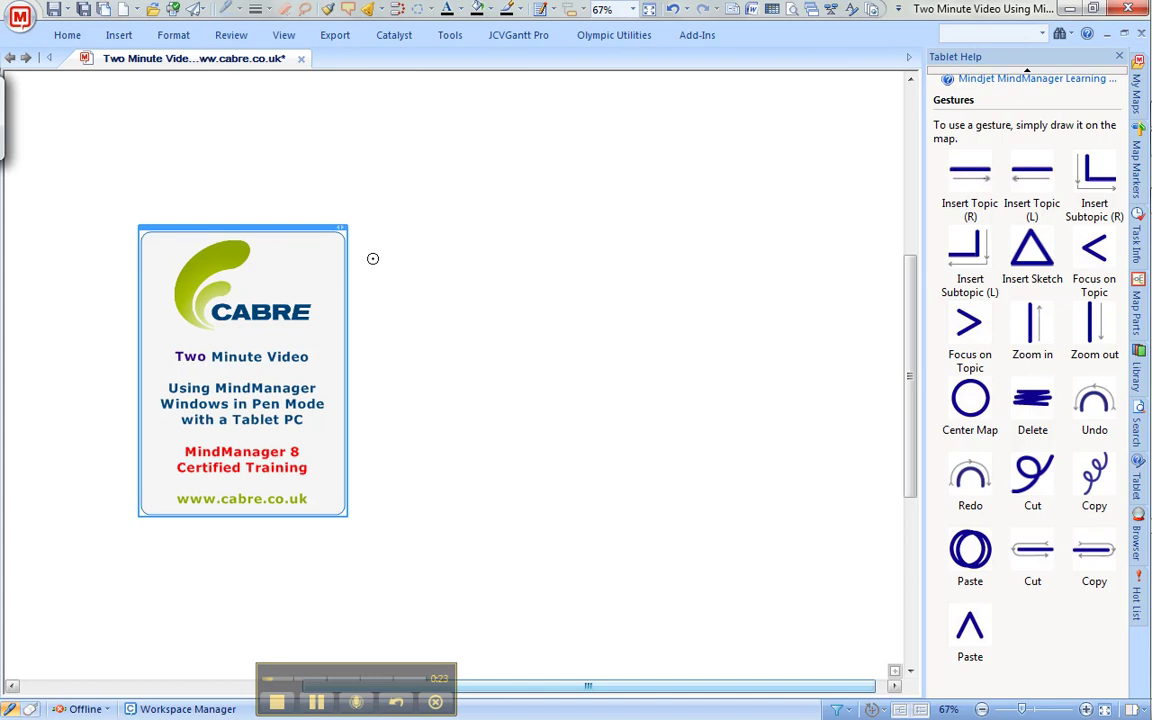
pyautogui.moveTo(366, 266); pyautogui.dragTo(451, 268)
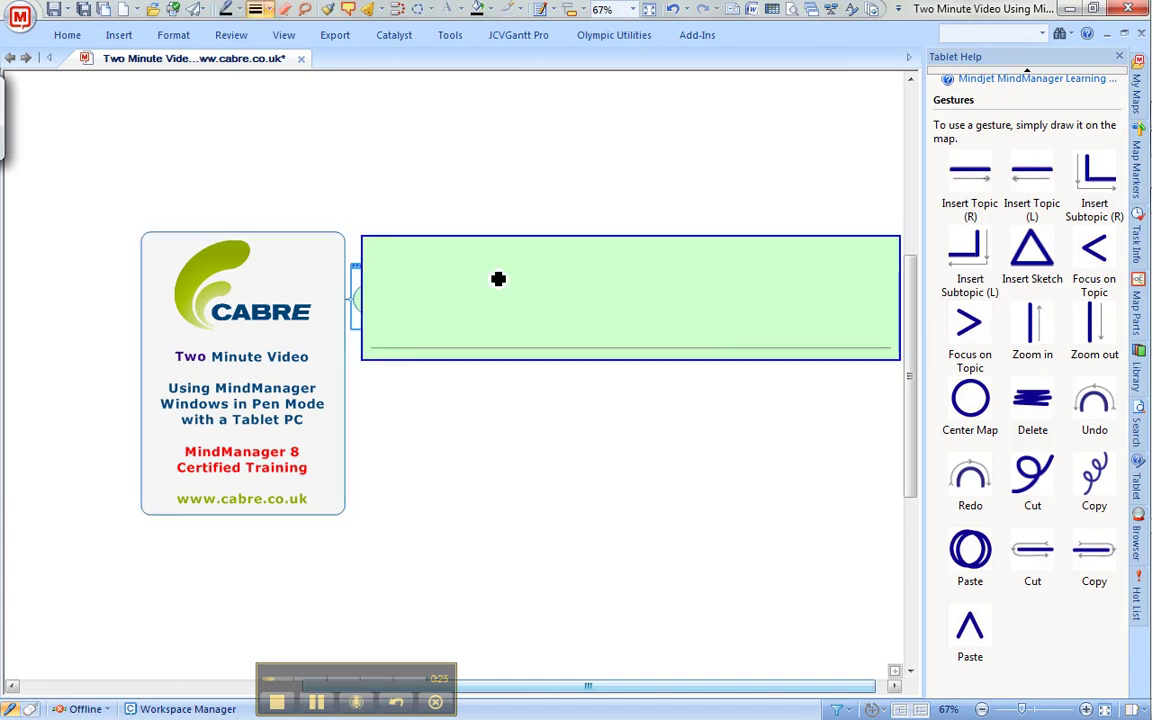
pyautogui.moveTo(384, 322)
pyautogui.mouseDown()
pyautogui.moveTo(391, 352)
pyautogui.moveTo(431, 352)
pyautogui.moveTo(465, 324)
pyautogui.moveTo(504, 352)
pyautogui.moveTo(548, 329)
pyautogui.moveTo(552, 342)
pyautogui.mouseUp()
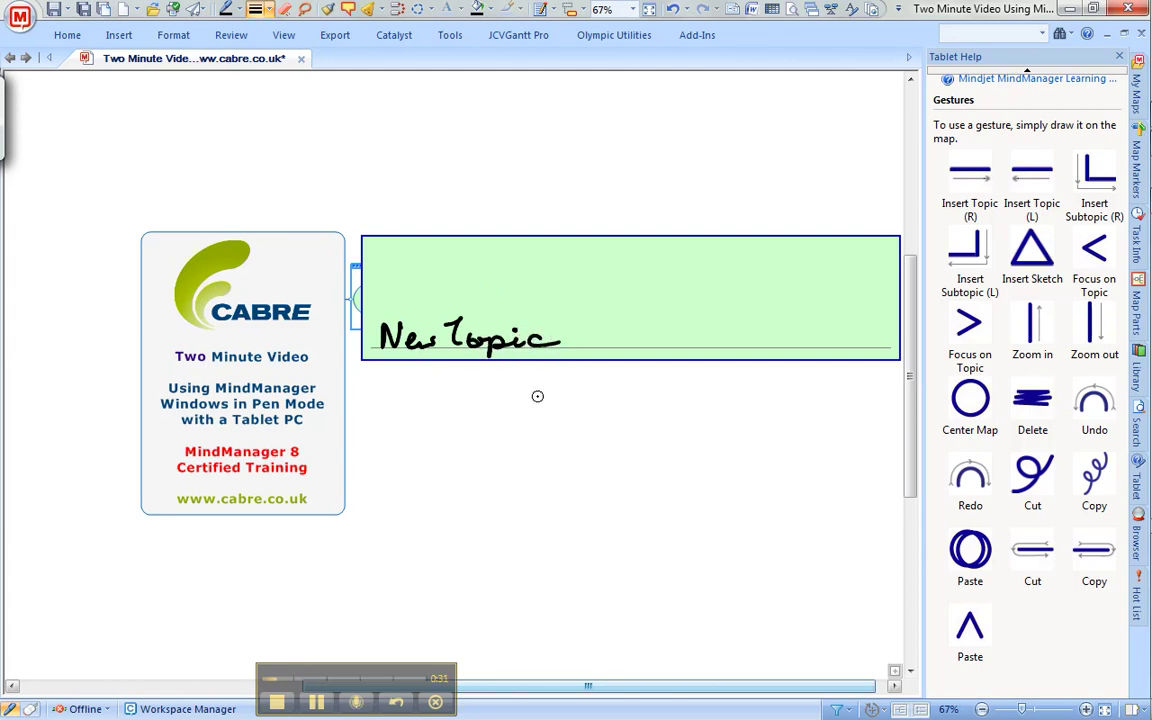
# - Add two subtopics to the New Topic branch, handwritten as "SubTopic" and "More SubTopics"
pyautogui.moveTo(452, 345); pyautogui.dragTo(494, 386)
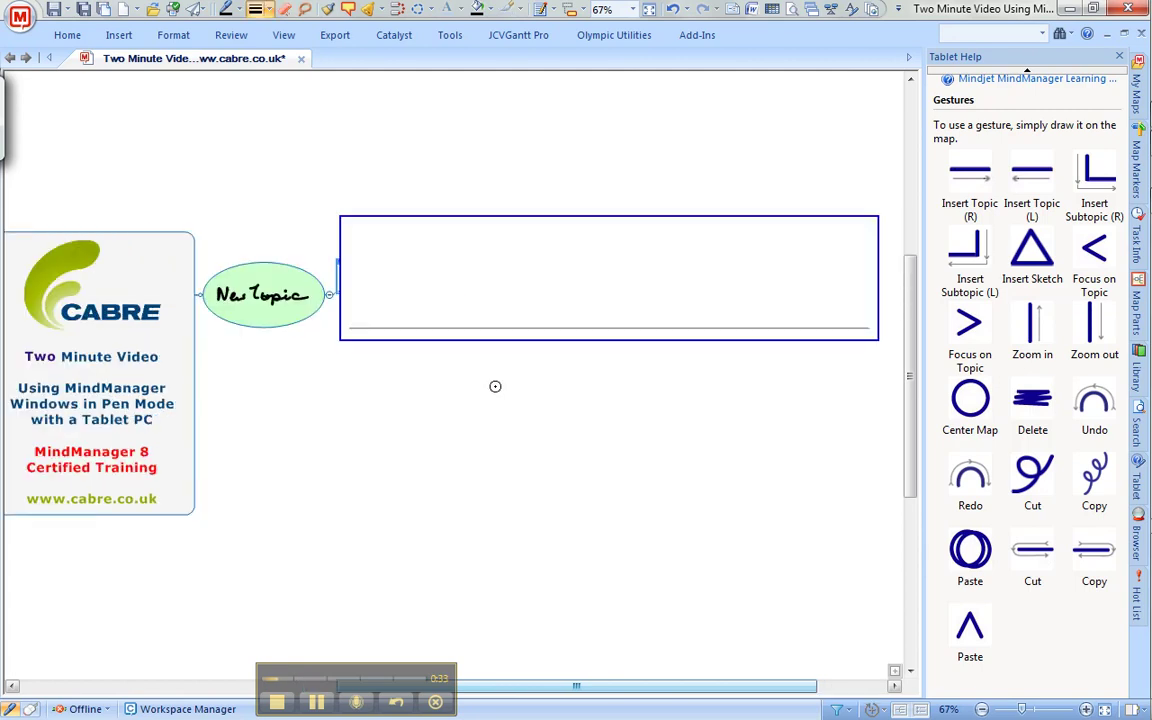
pyautogui.moveTo(381, 301)
pyautogui.mouseDown()
pyautogui.moveTo(391, 321)
pyautogui.moveTo(435, 311)
pyautogui.moveTo(460, 332)
pyautogui.moveTo(526, 330)
pyautogui.mouseUp()
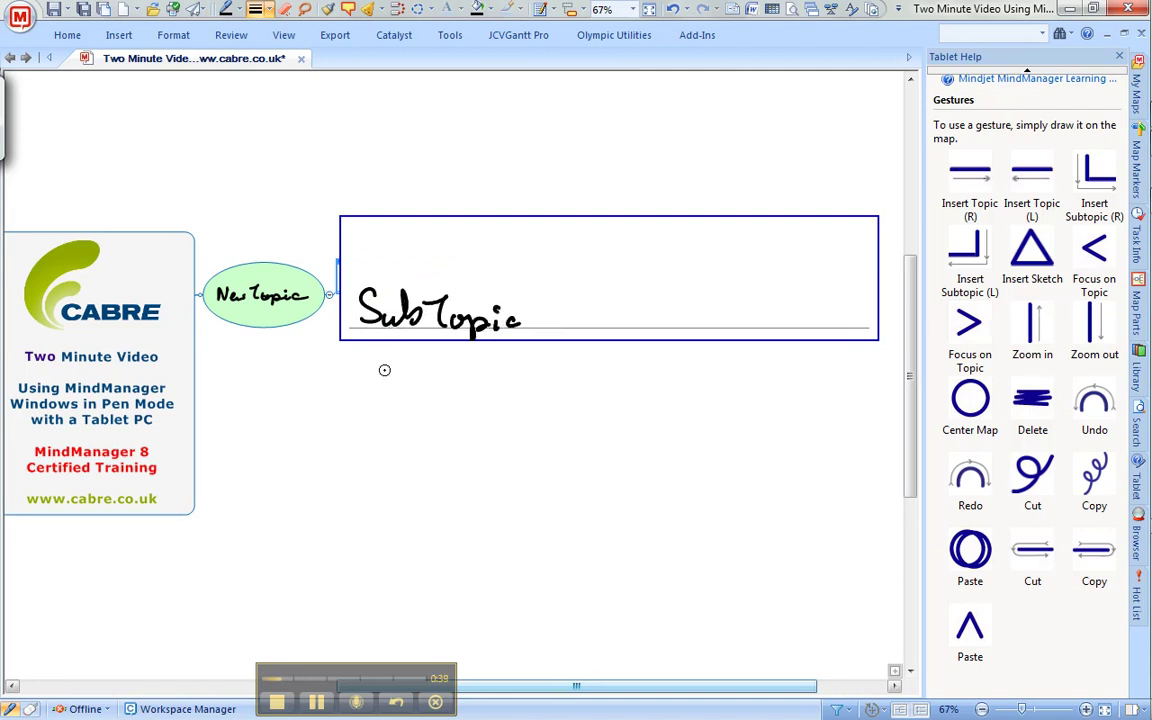
pyautogui.moveTo(358, 320)
pyautogui.mouseDown()
pyautogui.moveTo(360, 337)
pyautogui.moveTo(376, 340)
pyautogui.moveTo(450, 327)
pyautogui.moveTo(455, 347)
pyautogui.moveTo(524, 326)
pyautogui.moveTo(535, 342)
pyautogui.moveTo(553, 329)
pyautogui.moveTo(585, 344)
pyautogui.mouseUp()
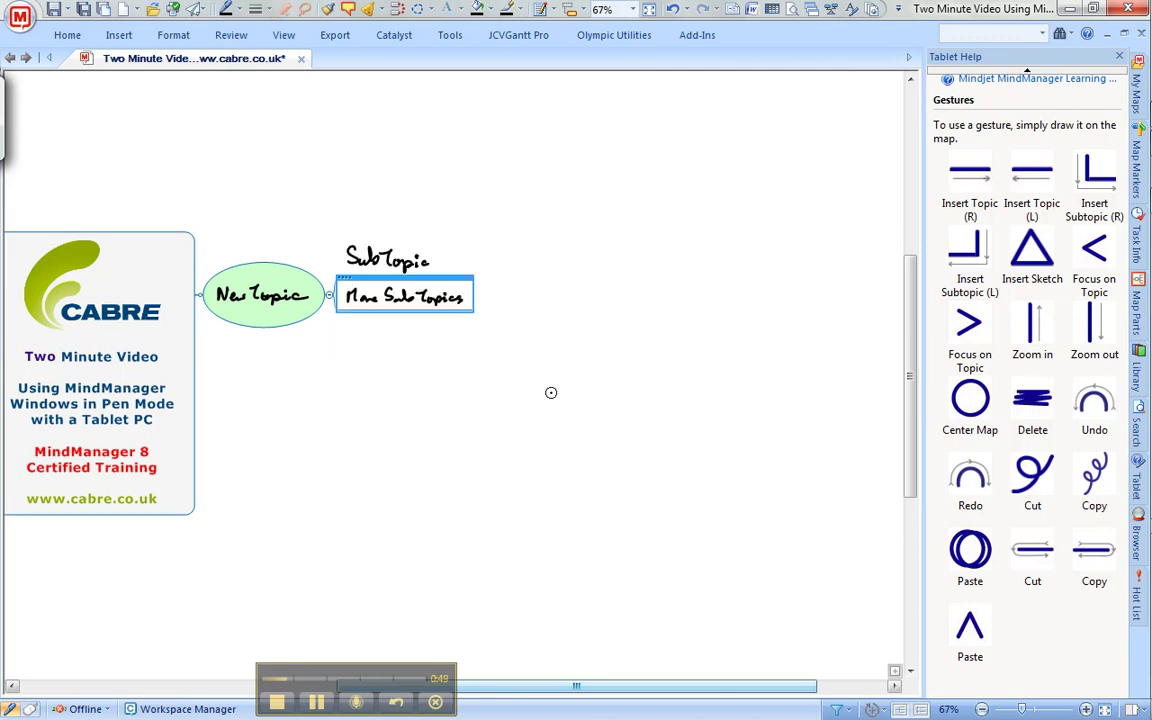
# - Set the ink color of the "More SubTopics" subtopic to red
pyautogui.click(450, 35)
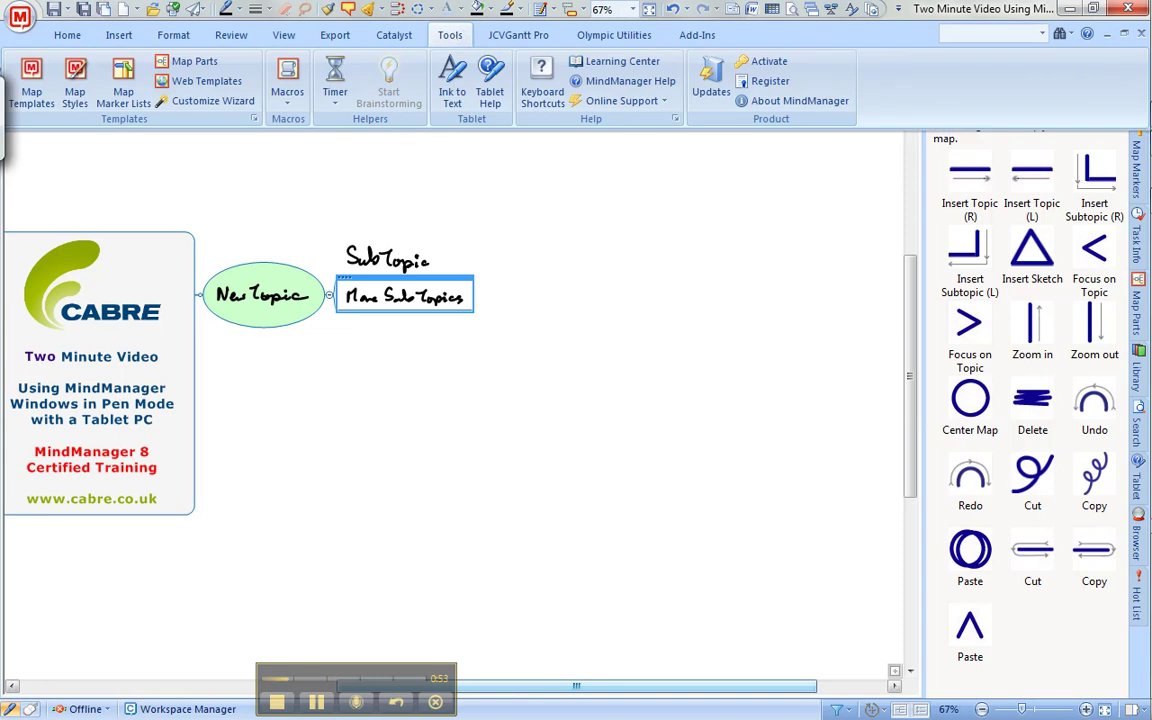
pyautogui.click(176, 35)
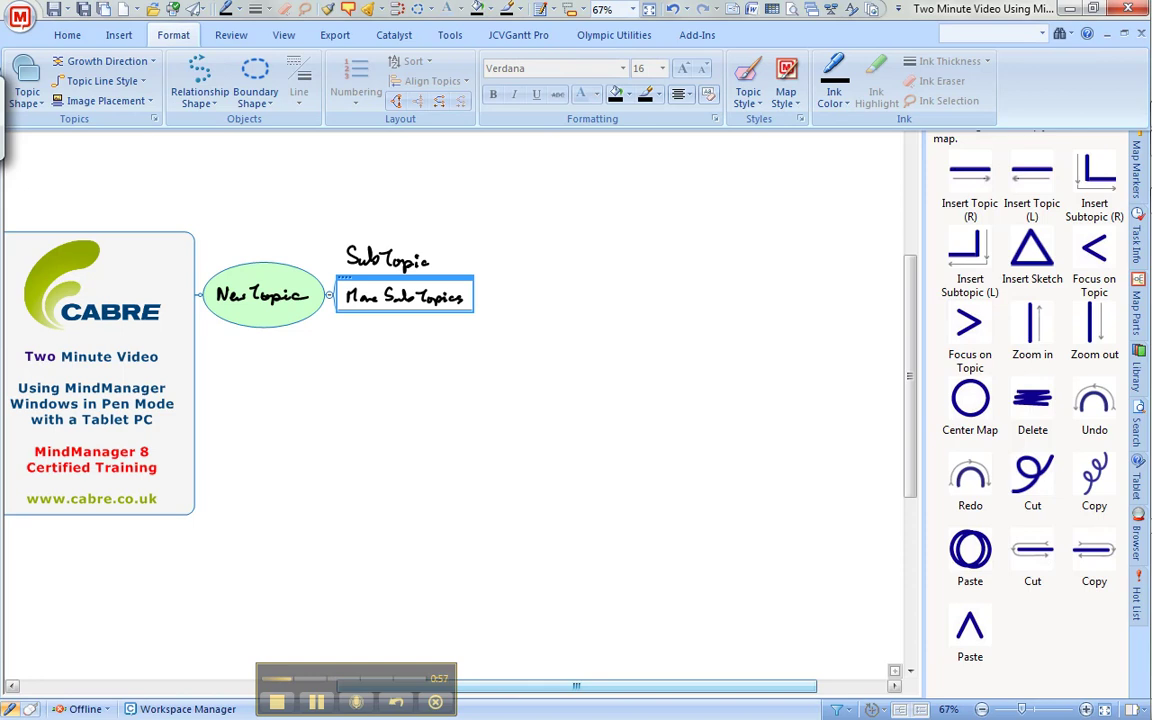
pyautogui.click(846, 102)
pyautogui.click(747, 137)
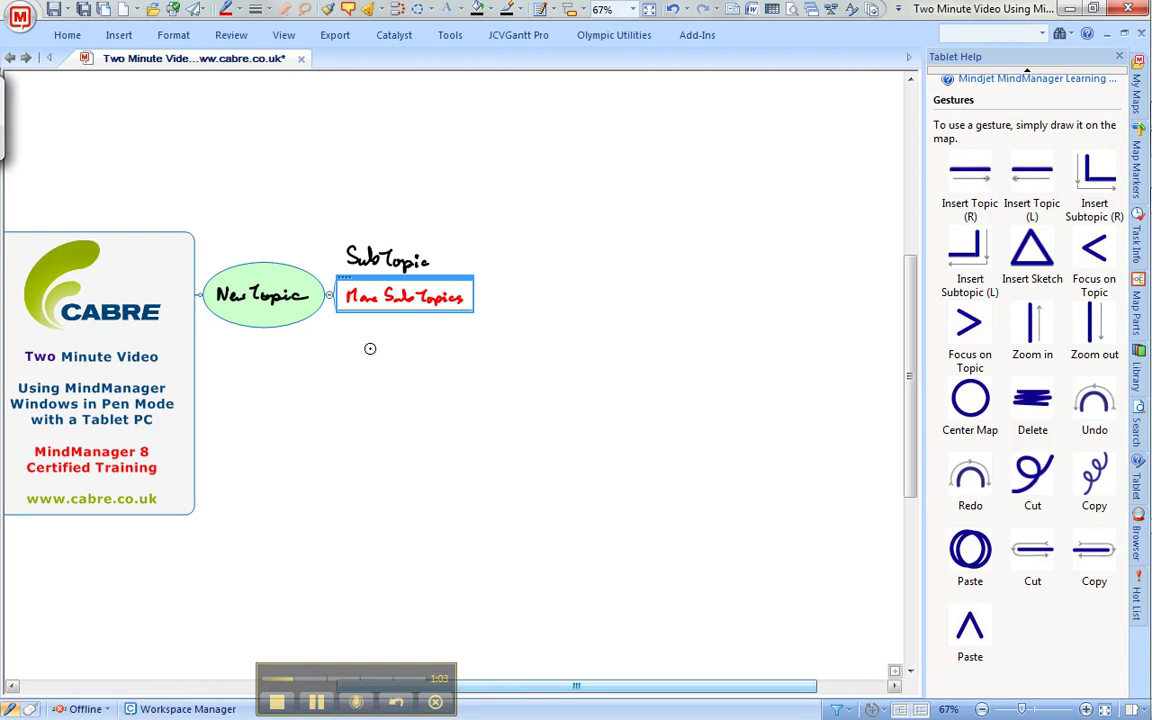
# - Add a third subtopic below "More SubTopics" with Fine ink thickness and handwrite "Fine Ink" in it
pyautogui.moveTo(357, 346); pyautogui.dragTo(531, 369)
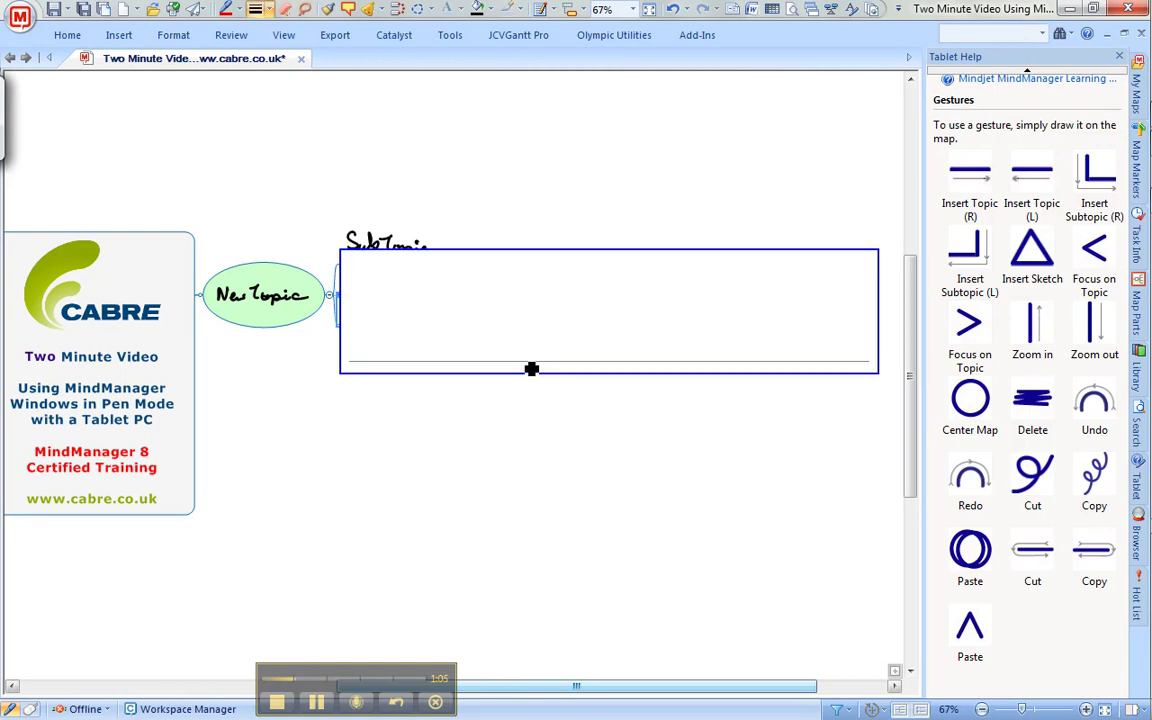
pyautogui.click(170, 35)
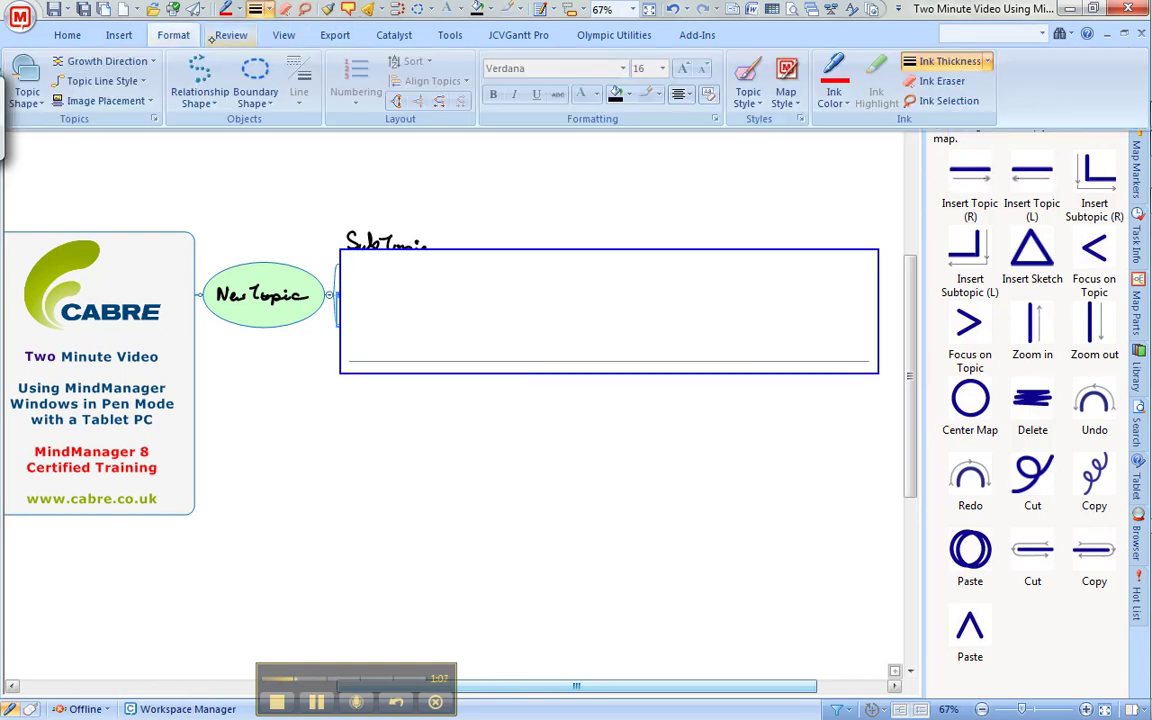
pyautogui.click(987, 61)
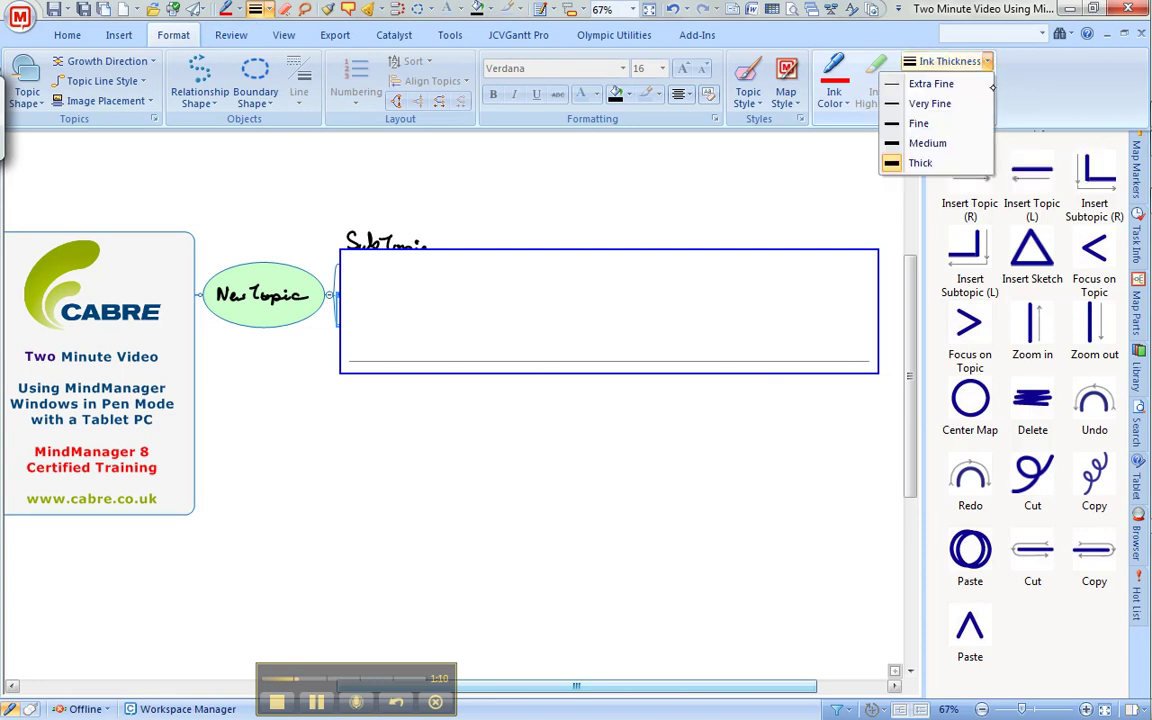
pyautogui.click(922, 122)
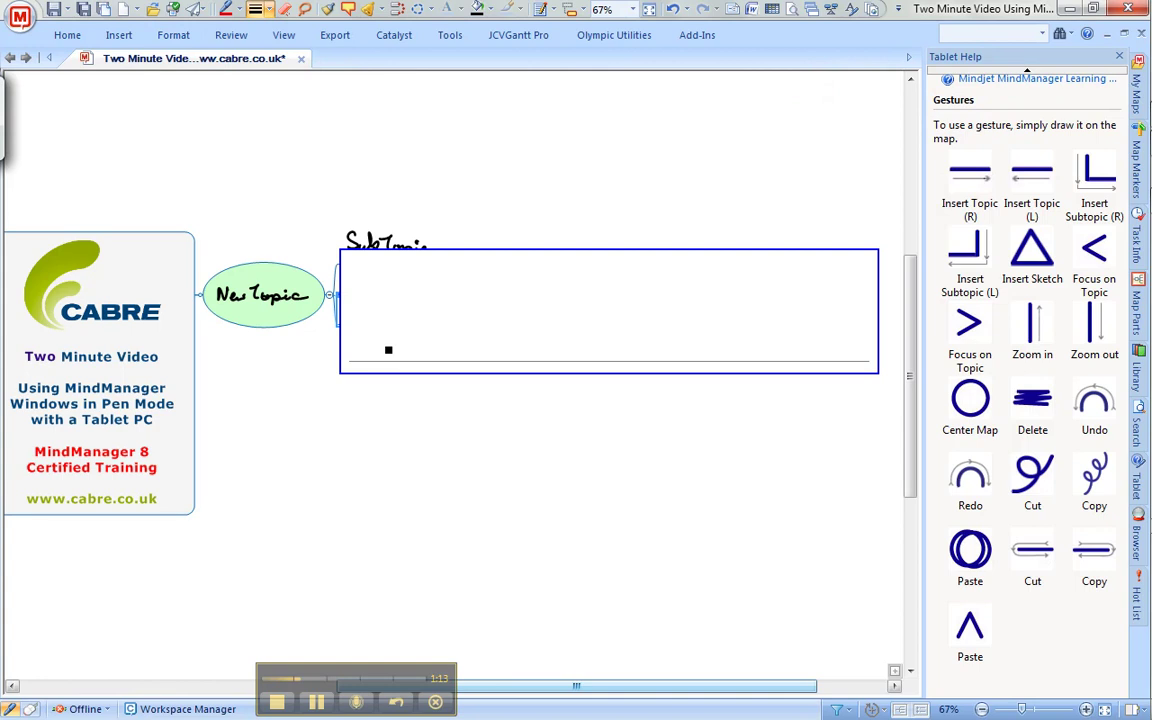
pyautogui.moveTo(383, 323); pyautogui.dragTo(366, 353)
pyautogui.moveTo(363, 343)
pyautogui.mouseDown()
pyautogui.moveTo(388, 335)
pyautogui.moveTo(398, 355)
pyautogui.moveTo(455, 354)
pyautogui.mouseUp()
pyautogui.moveTo(465, 344); pyautogui.dragTo(495, 354)
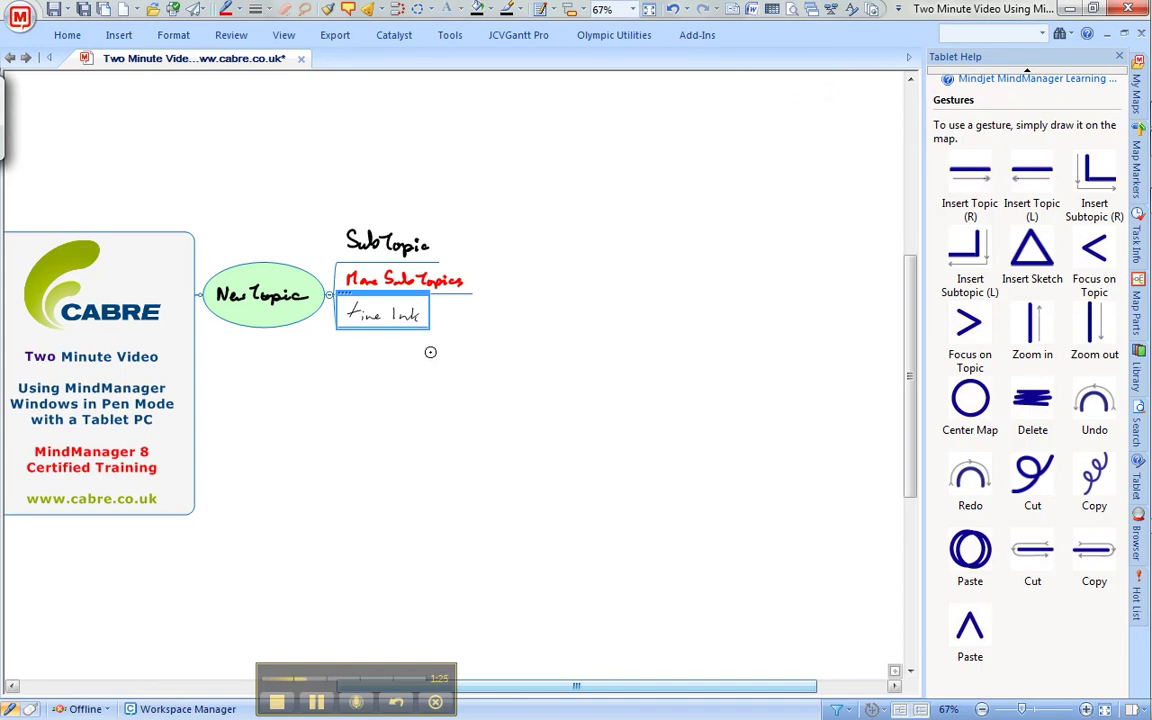
# - Insert a sketch in the "Fine Ink" subtopic and draw two black eyebrows with a dot for each eye
pyautogui.moveTo(443, 364); pyautogui.dragTo(445, 362)
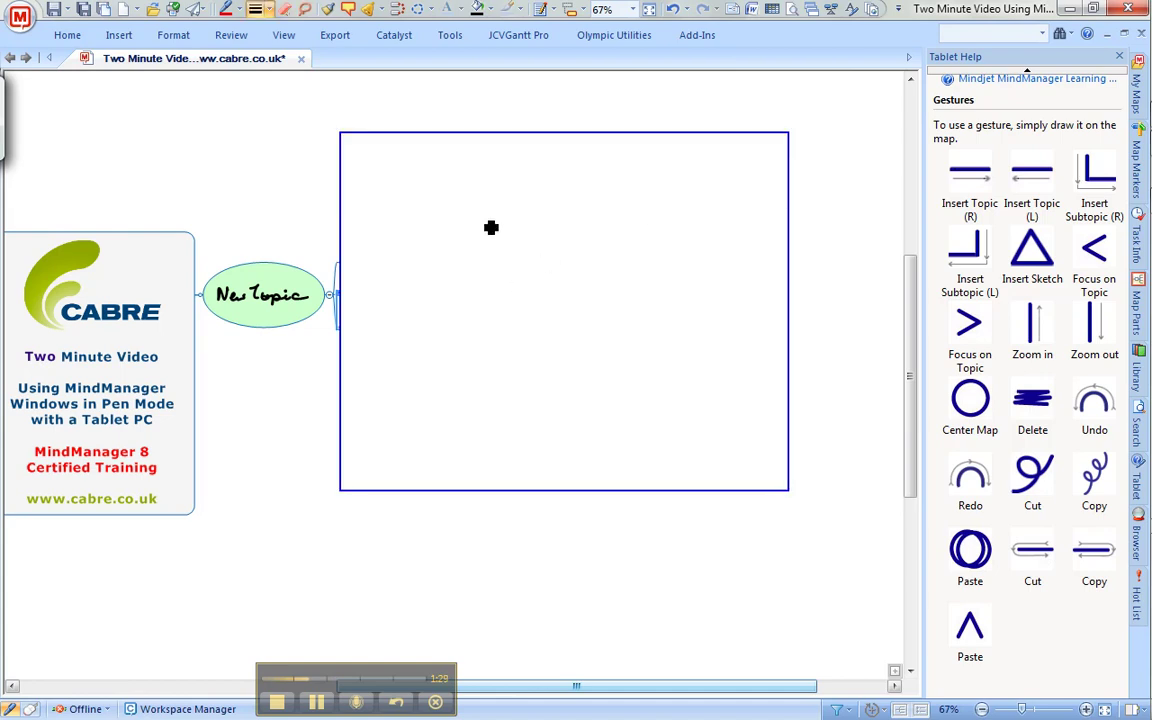
pyautogui.moveTo(453, 250); pyautogui.dragTo(671, 238)
pyautogui.moveTo(490, 258); pyautogui.dragTo(496, 265)
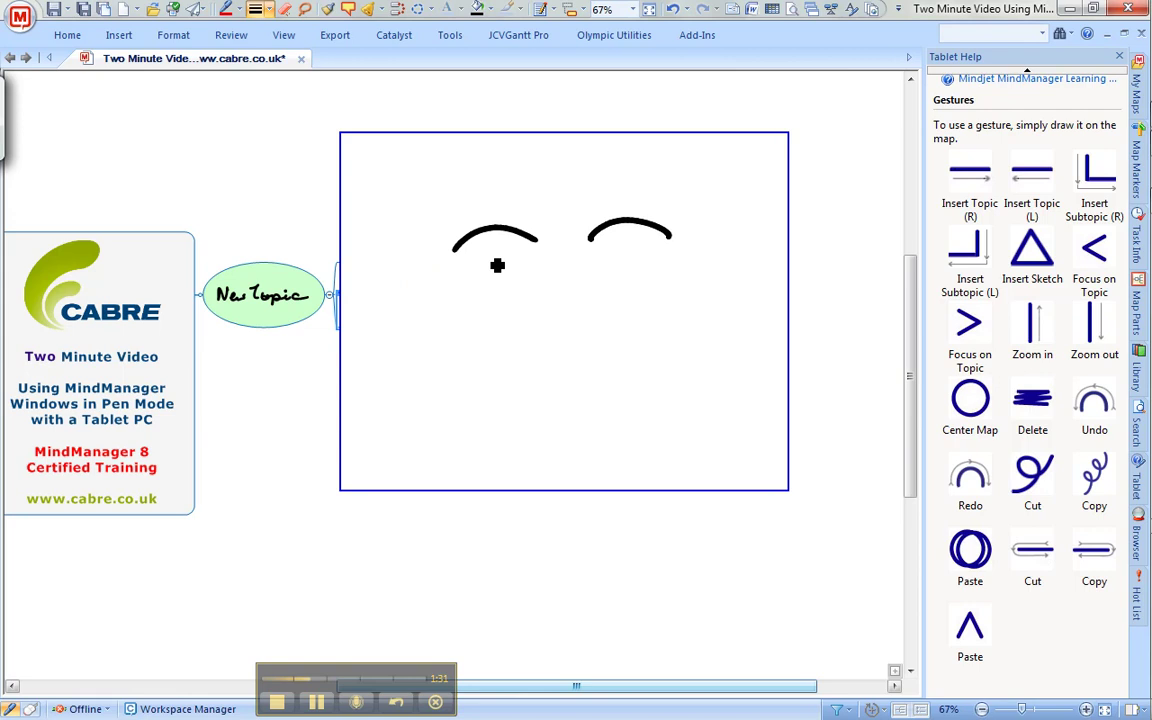
pyautogui.click(637, 250)
# - Draw the face's nose, smiling mouth, chin and both ears in orange ink
pyautogui.click(240, 9)
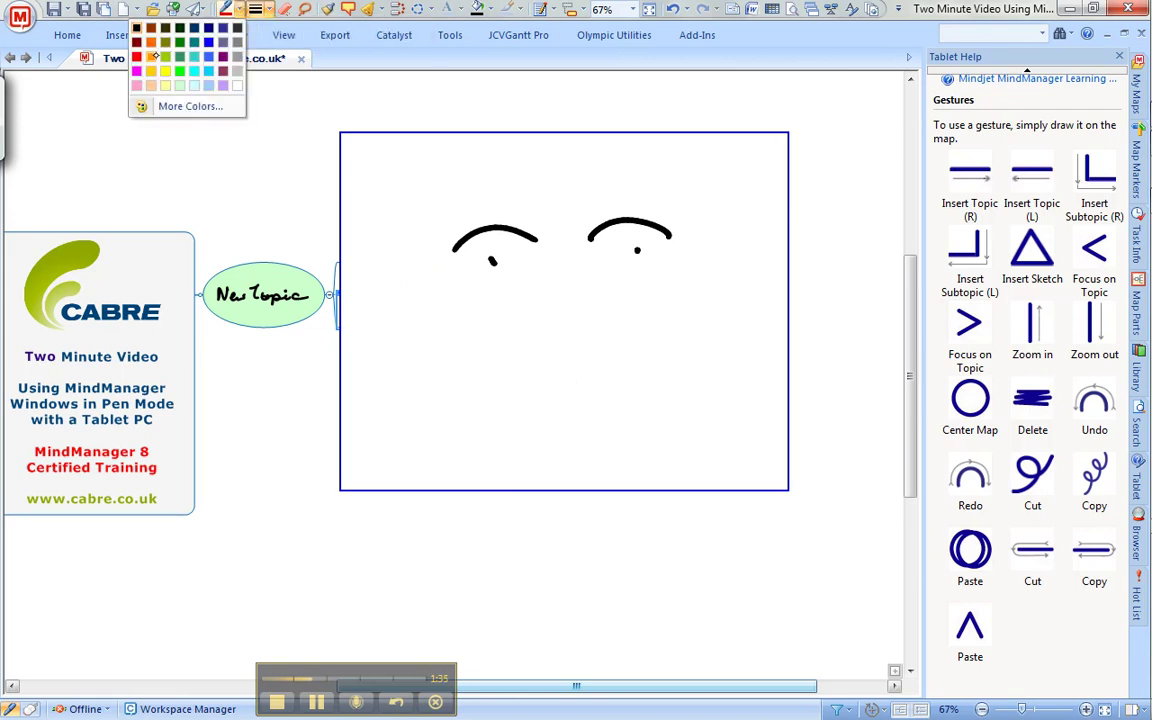
pyautogui.click(152, 56)
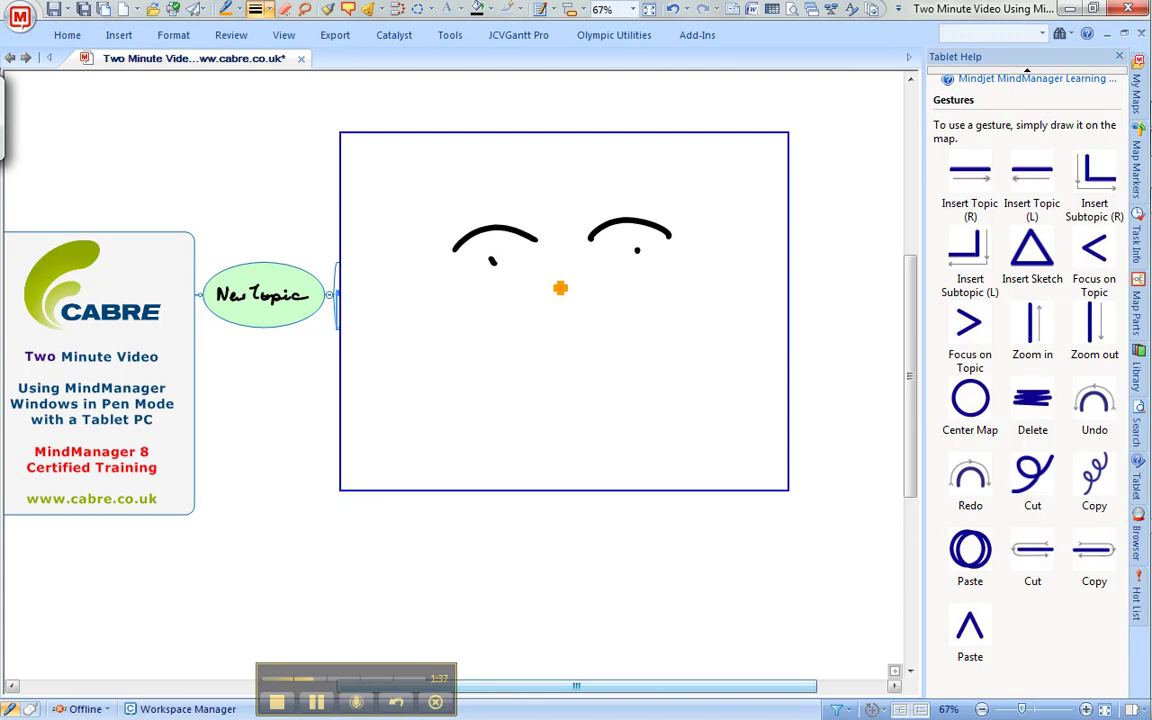
pyautogui.moveTo(559, 264)
pyautogui.mouseDown()
pyautogui.moveTo(535, 348)
pyautogui.moveTo(595, 353)
pyautogui.mouseUp()
pyautogui.moveTo(493, 358); pyautogui.dragTo(661, 382)
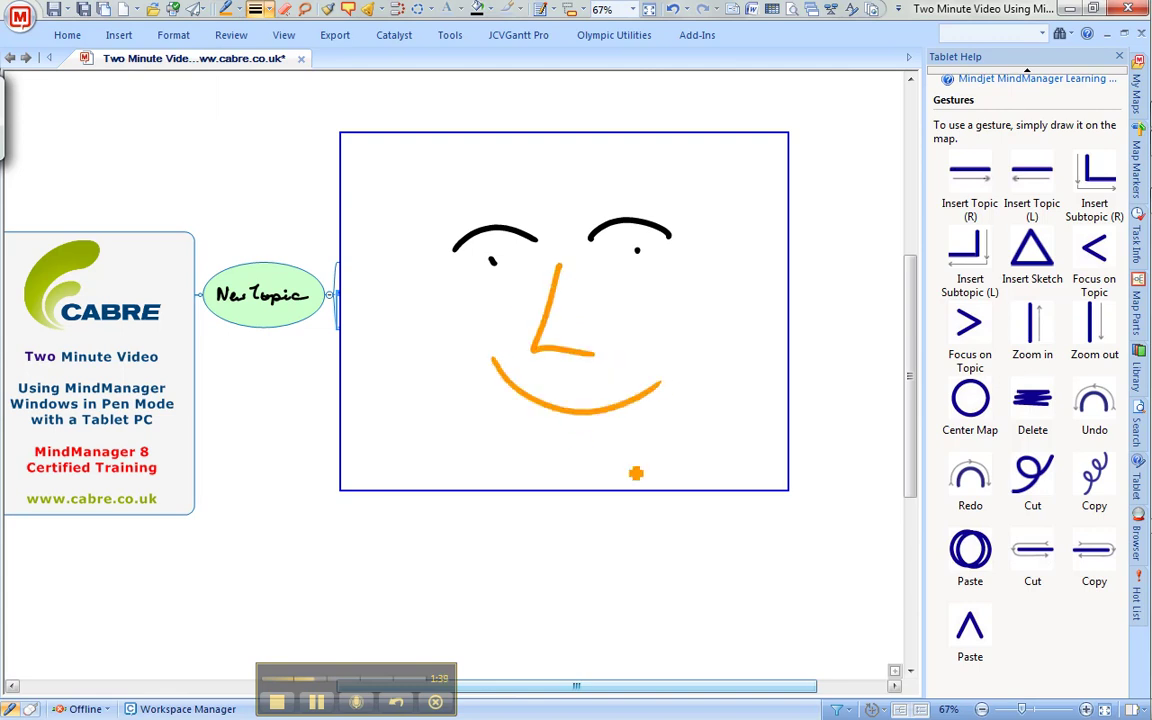
pyautogui.moveTo(538, 465); pyautogui.dragTo(609, 456)
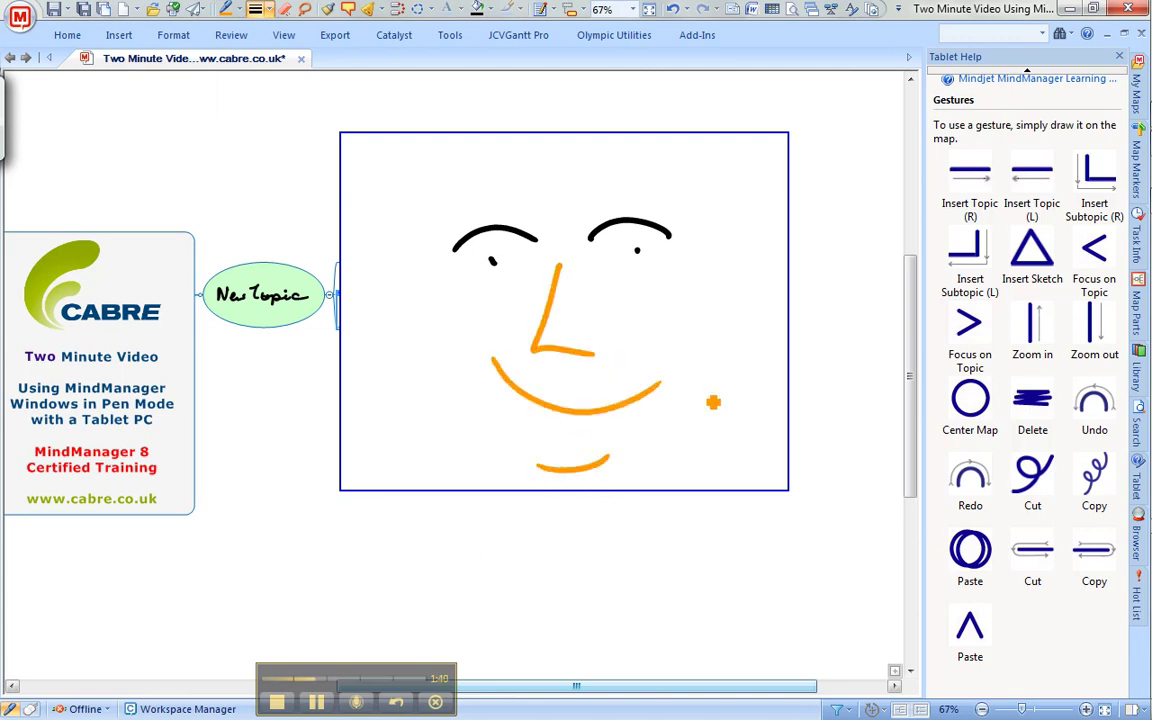
pyautogui.moveTo(692, 252); pyautogui.dragTo(704, 294)
pyautogui.moveTo(407, 278); pyautogui.dragTo(440, 262)
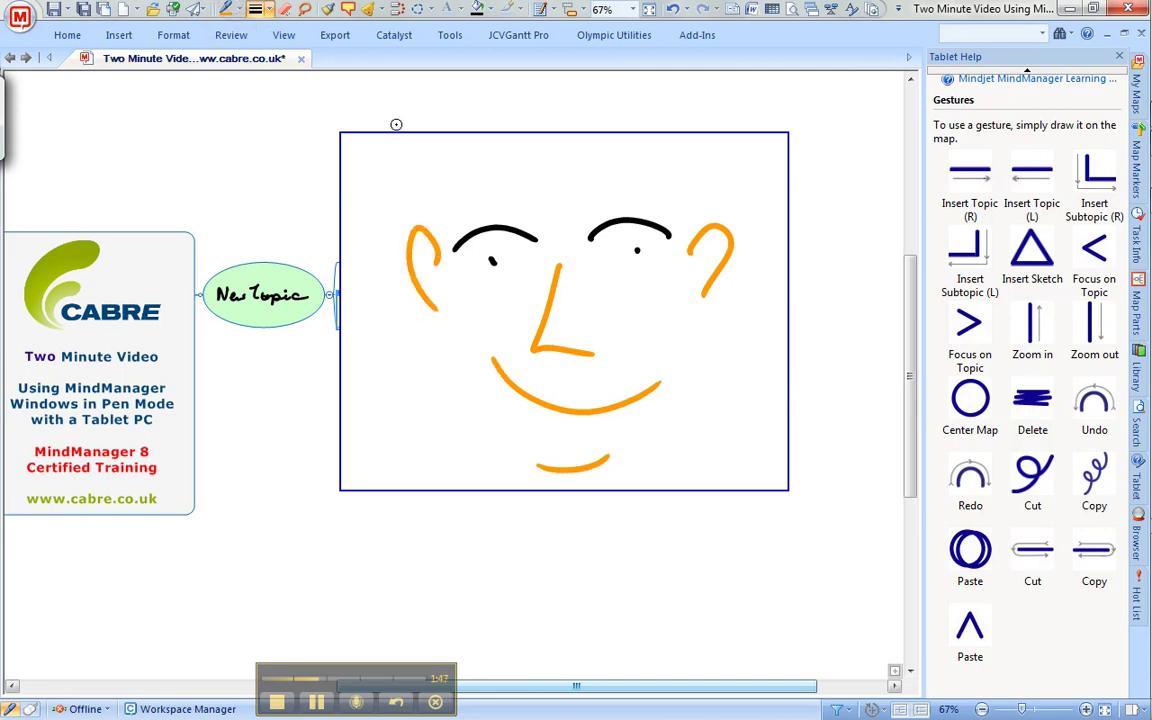
# - Draw eight dark red hair strokes above the eyebrows and finish the sketch
pyautogui.click(239, 9)
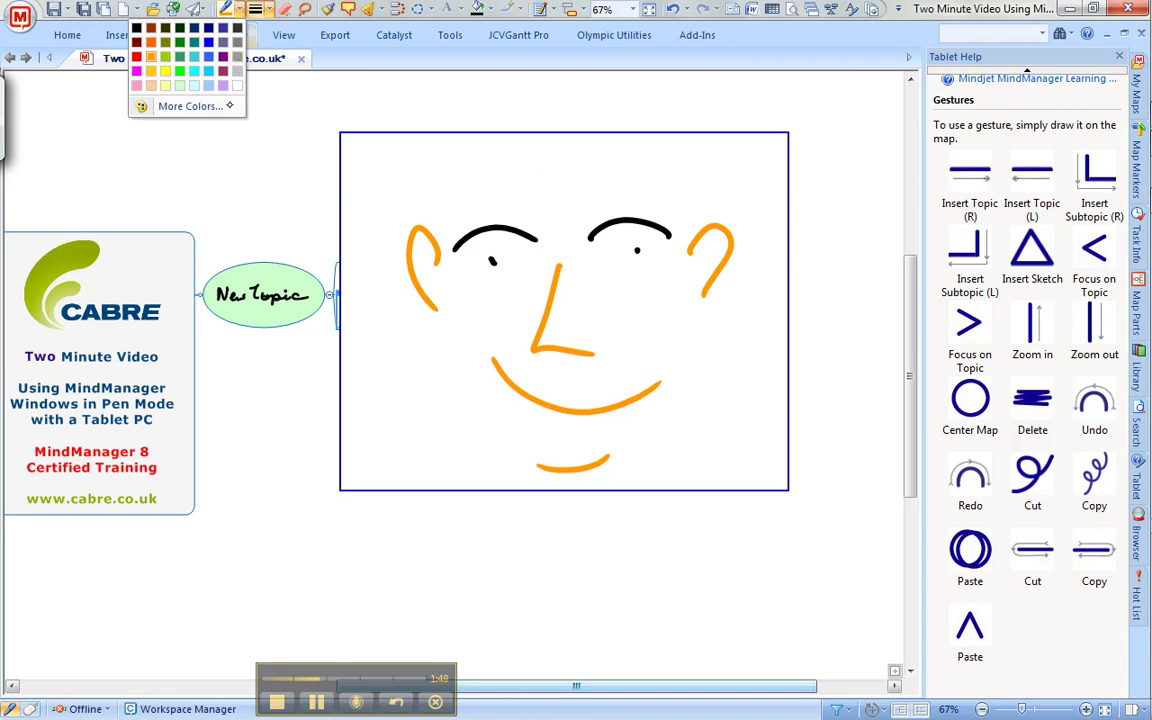
pyautogui.click(136, 41)
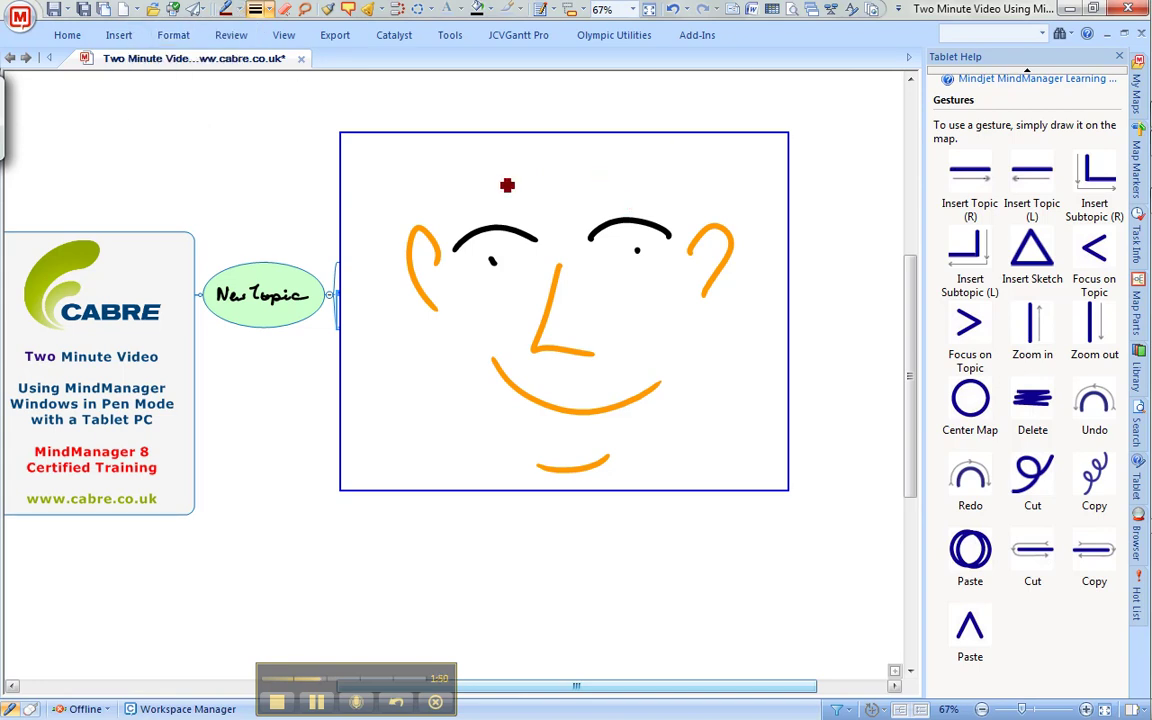
pyautogui.moveTo(437, 147); pyautogui.dragTo(460, 192)
pyautogui.moveTo(478, 147); pyautogui.dragTo(481, 180)
pyautogui.moveTo(522, 135); pyautogui.dragTo(508, 180)
pyautogui.moveTo(577, 135); pyautogui.dragTo(547, 170)
pyautogui.moveTo(627, 145); pyautogui.dragTo(592, 168)
pyautogui.moveTo(661, 150); pyautogui.dragTo(631, 170)
pyautogui.moveTo(685, 150); pyautogui.dragTo(662, 168)
pyautogui.moveTo(706, 165); pyautogui.dragTo(681, 180)
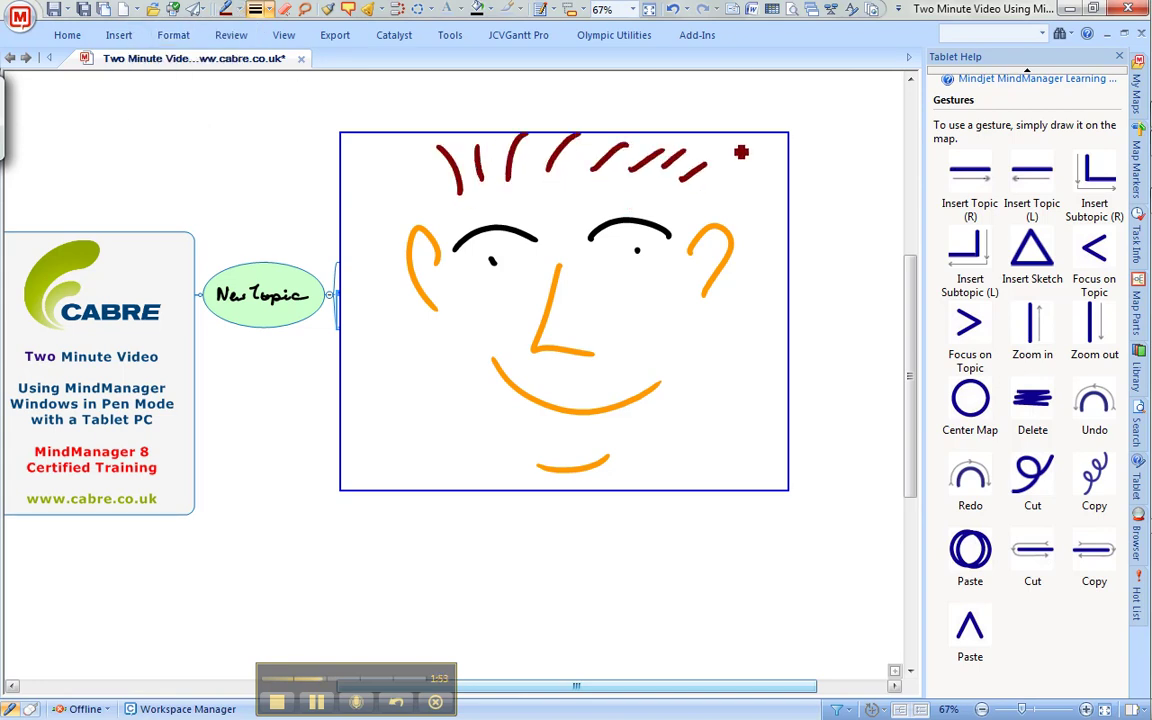
pyautogui.click(667, 524)
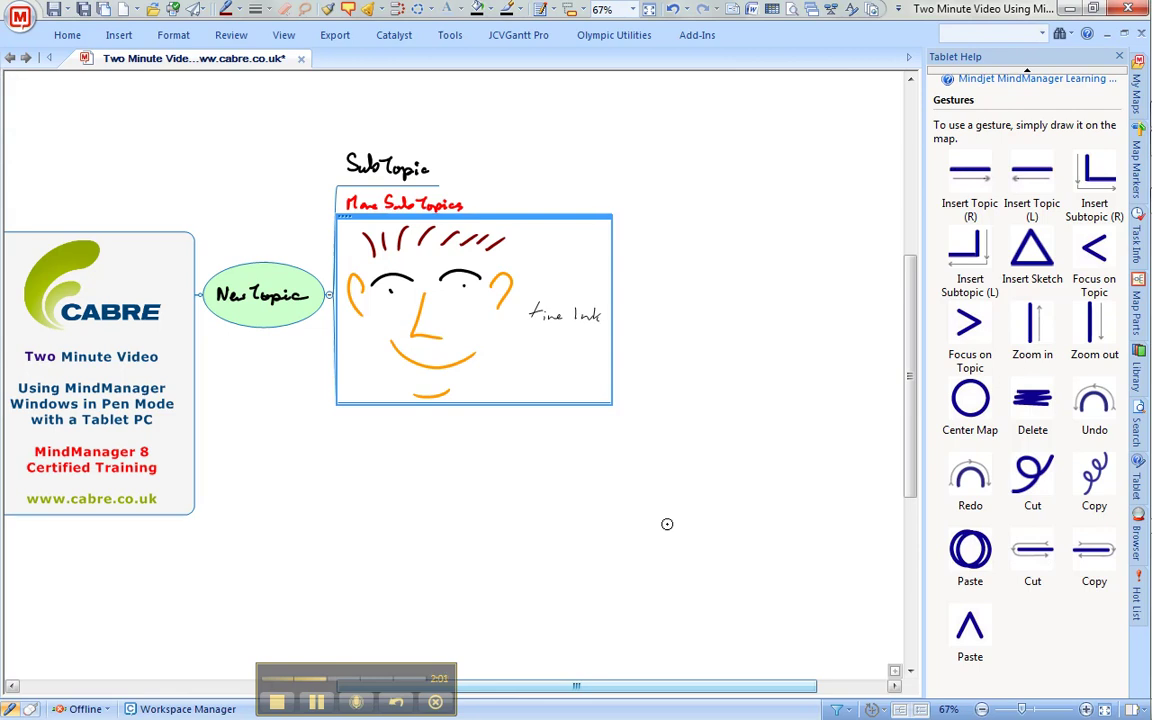
# - Add a second main topic below "New Topic", handwritten as "Fluid"
pyautogui.click(262, 294)
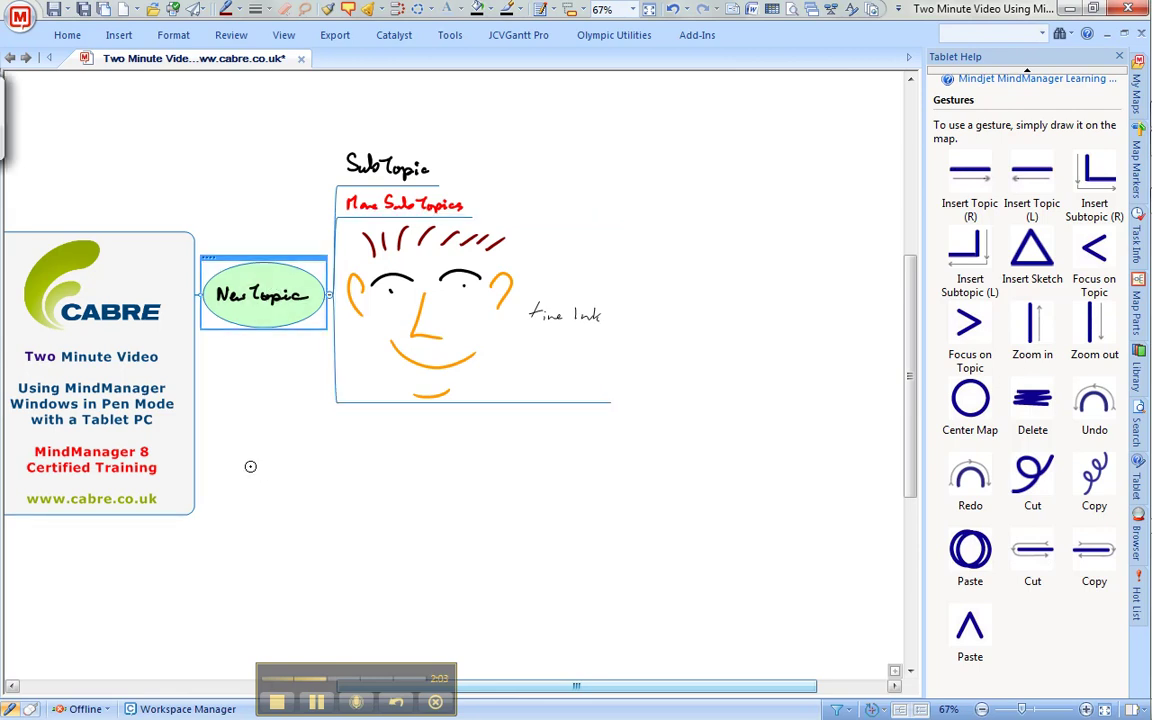
pyautogui.moveTo(231, 464); pyautogui.dragTo(357, 473)
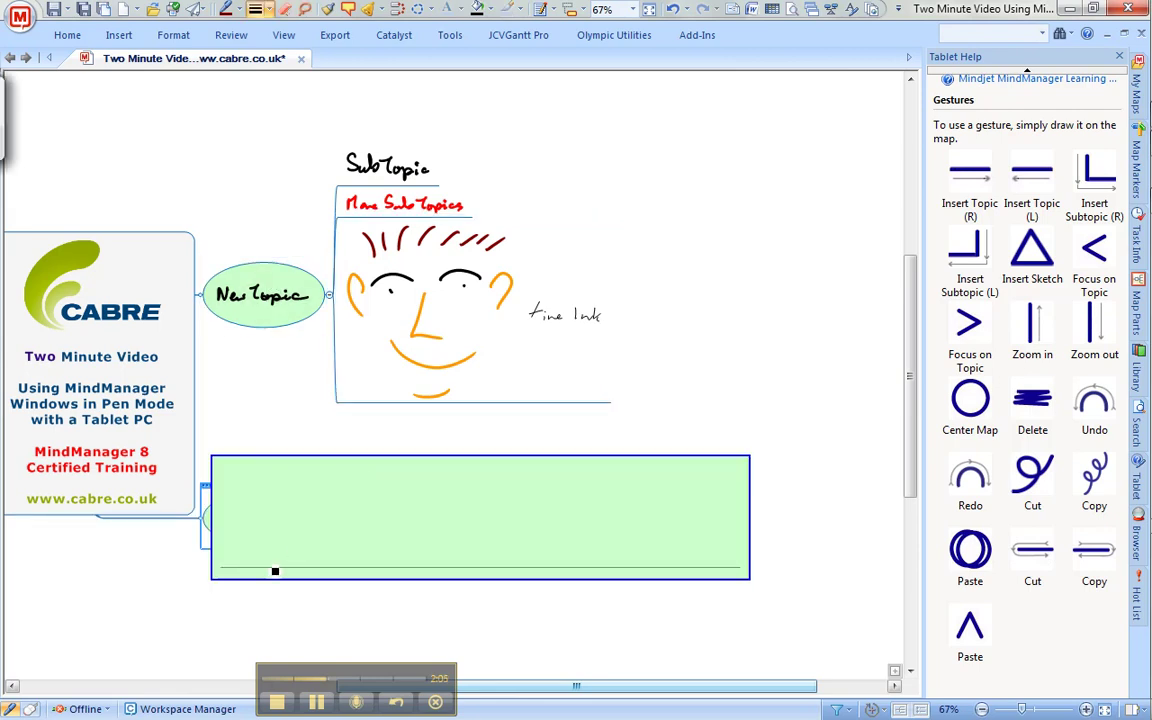
pyautogui.moveTo(246, 533)
pyautogui.mouseDown()
pyautogui.moveTo(242, 558)
pyautogui.moveTo(258, 529)
pyautogui.mouseUp()
pyautogui.moveTo(244, 546); pyautogui.dragTo(270, 560)
pyautogui.moveTo(286, 550)
pyautogui.mouseDown()
pyautogui.moveTo(318, 556)
pyautogui.moveTo(334, 526)
pyautogui.mouseUp()
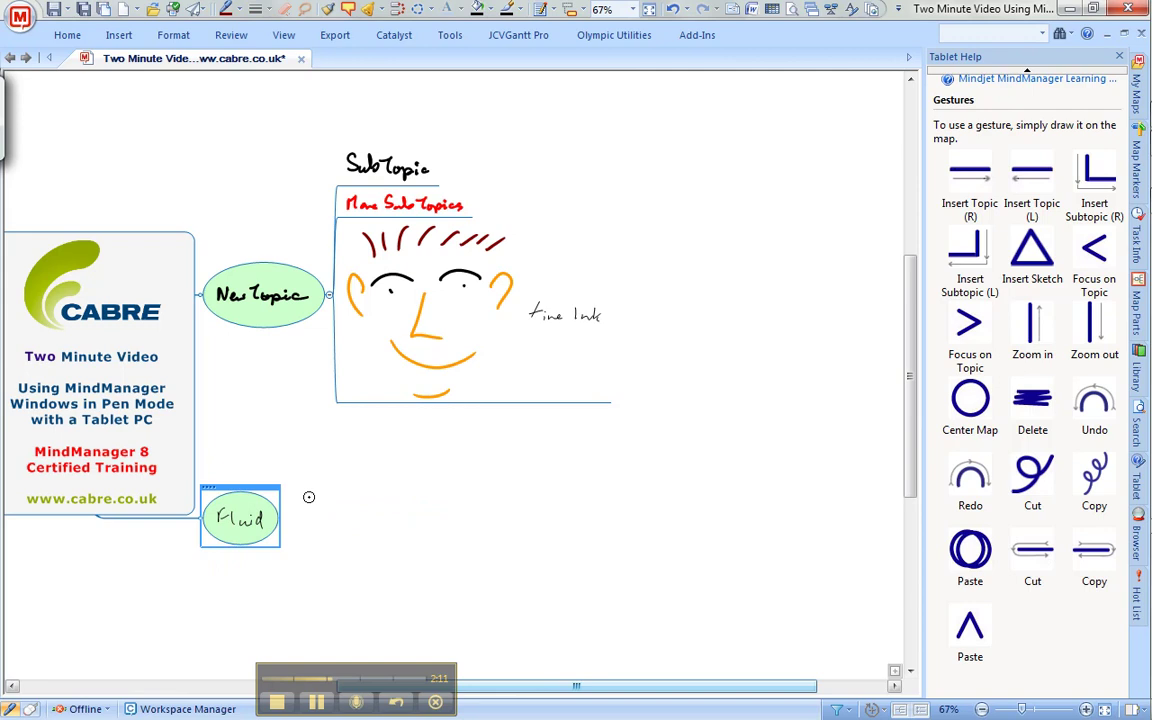
# - Add two subtopics to the Fluid topic, handwritten as "I Find" and "Record Meeting"
pyautogui.moveTo(300, 473)
pyautogui.mouseDown()
pyautogui.moveTo(325, 545)
pyautogui.moveTo(354, 547)
pyautogui.mouseUp()
pyautogui.moveTo(353, 522); pyautogui.dragTo(372, 520)
pyautogui.moveTo(354, 534); pyautogui.dragTo(369, 532)
pyautogui.moveTo(381, 533)
pyautogui.mouseDown()
pyautogui.moveTo(383, 546)
pyautogui.moveTo(406, 545)
pyautogui.moveTo(429, 528)
pyautogui.moveTo(429, 547)
pyautogui.mouseUp()
pyautogui.click(382, 525)
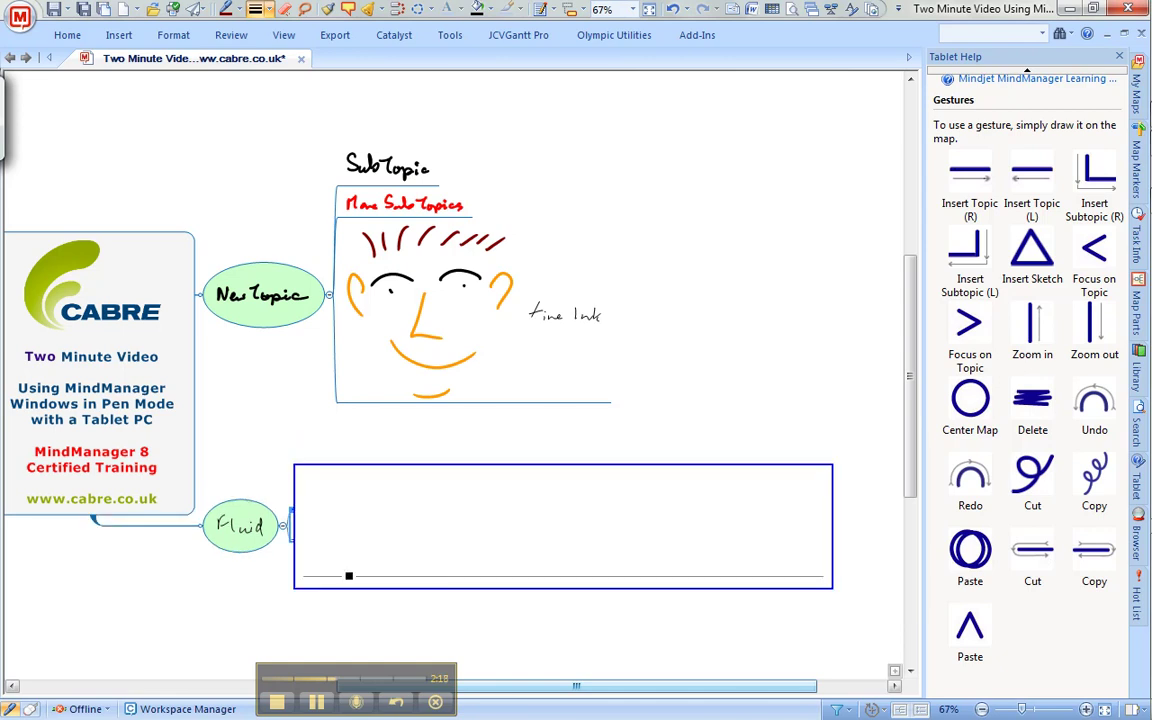
pyautogui.moveTo(317, 540)
pyautogui.mouseDown()
pyautogui.moveTo(318, 572)
pyautogui.moveTo(400, 572)
pyautogui.mouseUp()
pyautogui.moveTo(414, 545)
pyautogui.mouseDown()
pyautogui.moveTo(412, 572)
pyautogui.moveTo(546, 580)
pyautogui.mouseUp()
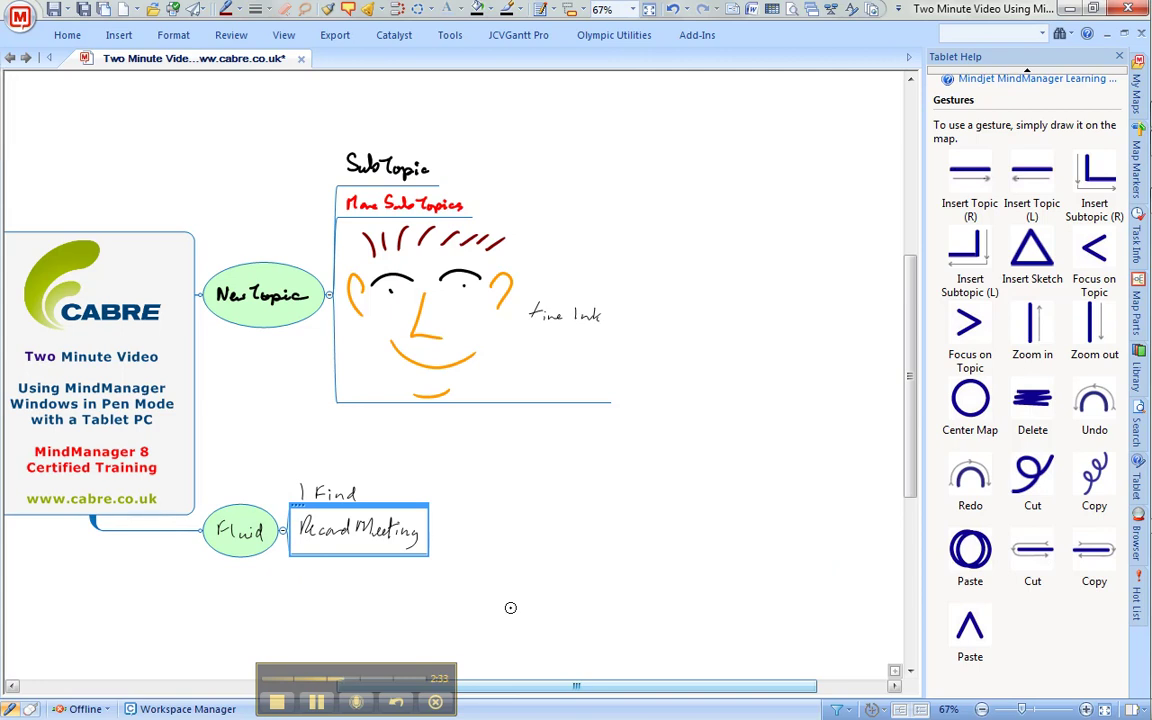
# - Convert the handwritten "Record Meeting" subtopic to text, accepting the replacement "Record Meeting"
pyautogui.click(771, 9)
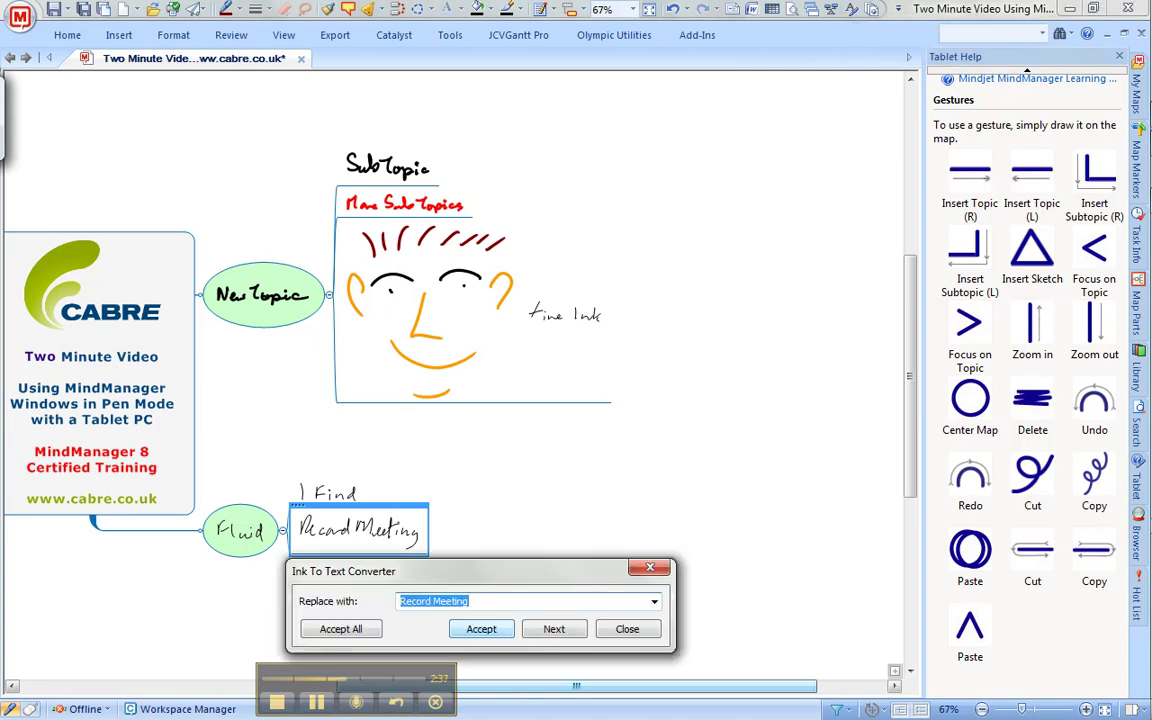
pyautogui.click(478, 628)
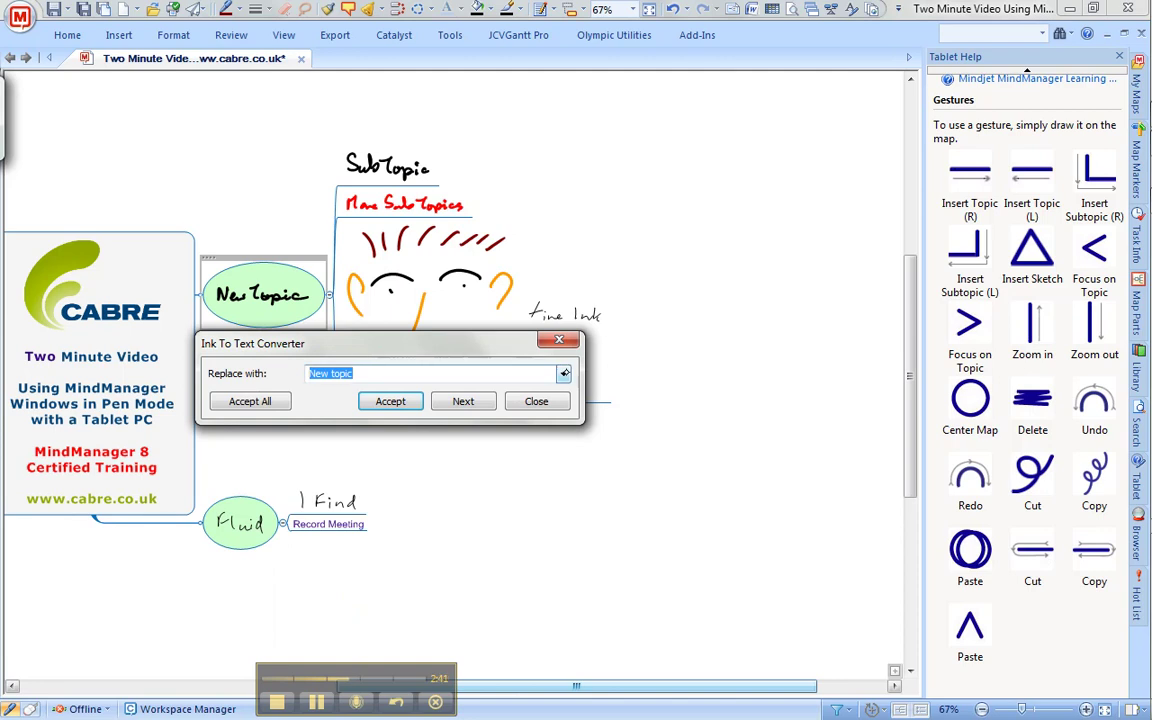
# - Correct the suggested conversion of the handwritten main topic to "New Topic" with a capital T, and accept it
pyautogui.click(564, 373)
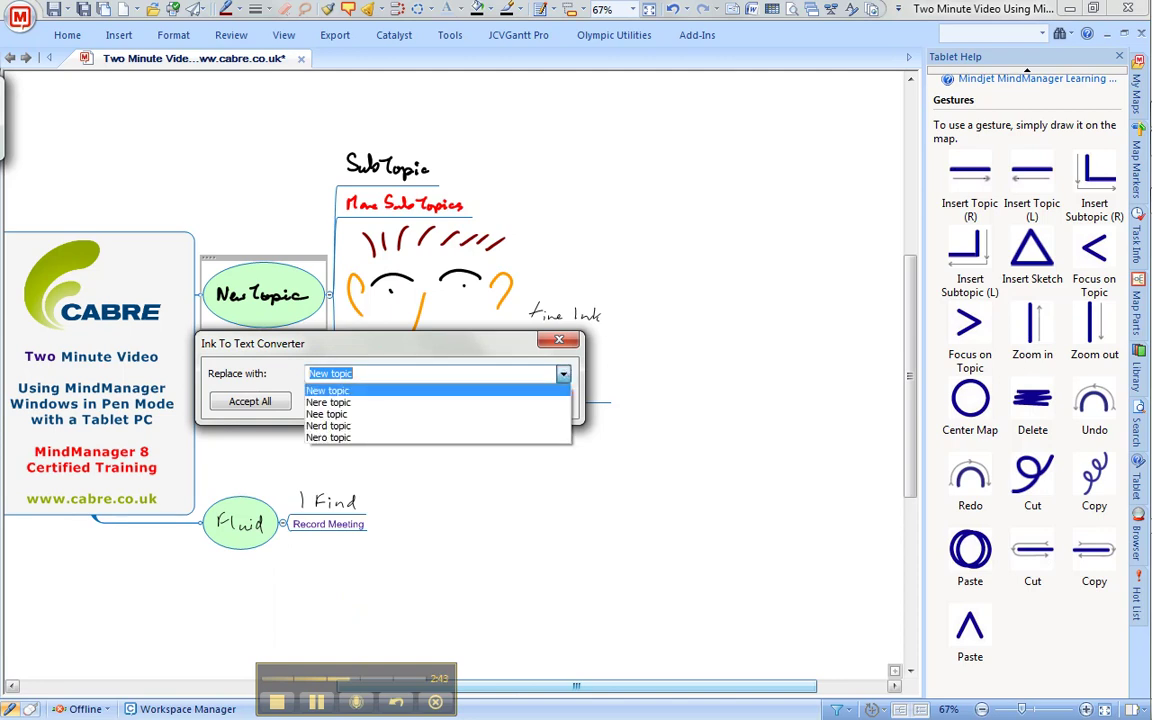
pyautogui.click(338, 375)
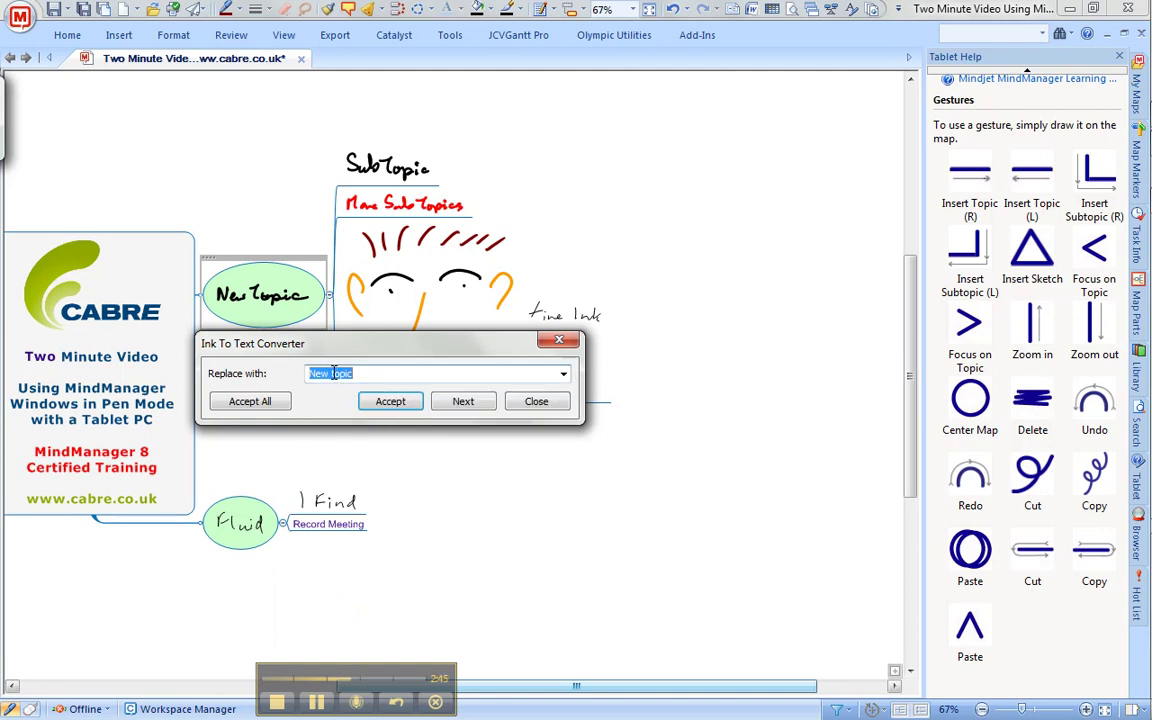
pyautogui.click(339, 377)
pyautogui.click(12, 116)
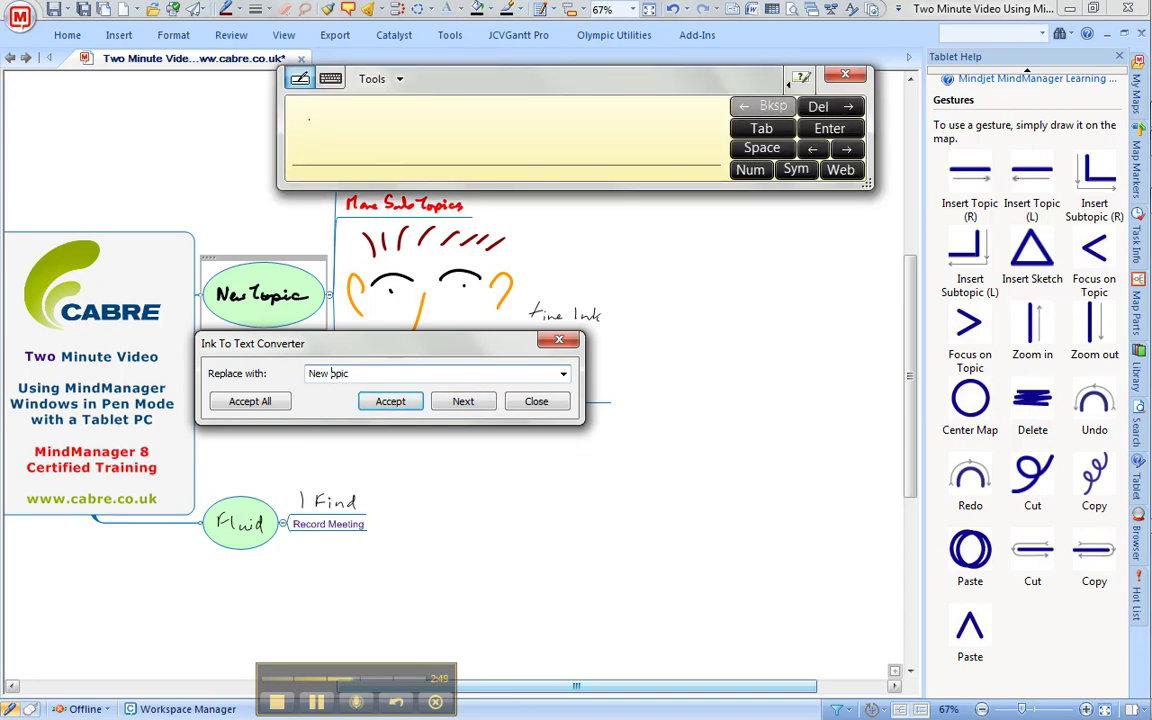
pyautogui.moveTo(298, 121)
pyautogui.mouseDown()
pyautogui.moveTo(324, 121)
pyautogui.moveTo(311, 150)
pyautogui.mouseUp()
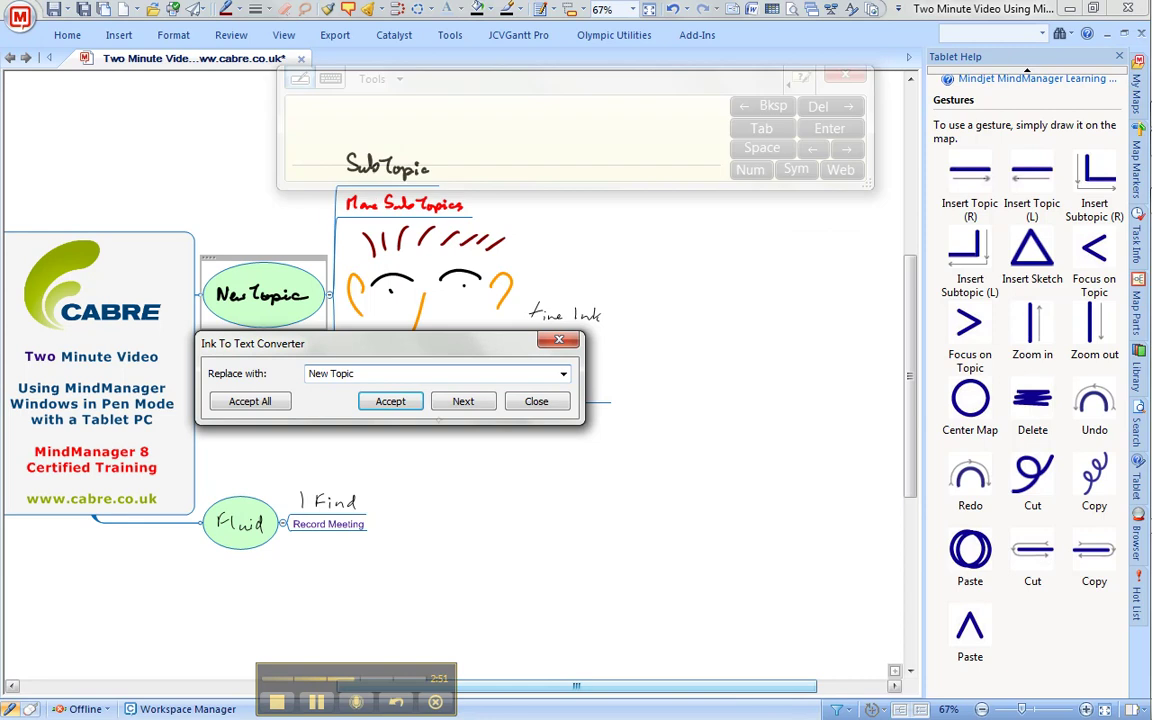
pyautogui.click(390, 401)
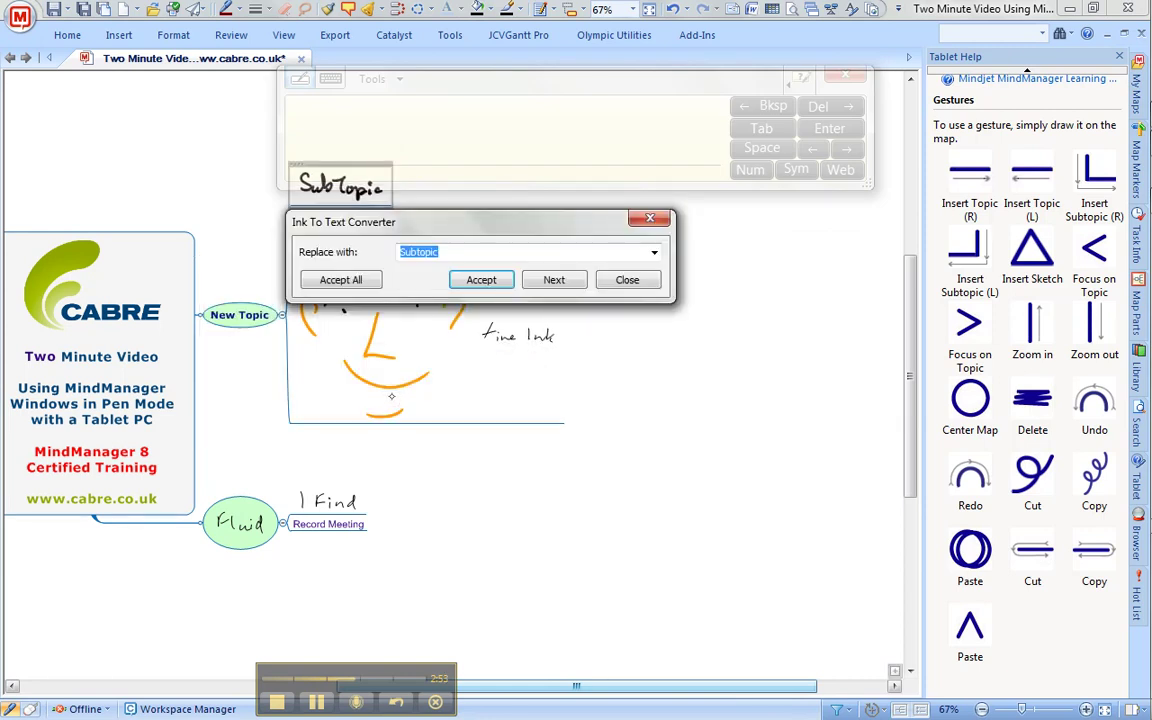
# - Convert all the remaining handwritten topics to text by accepting every suggested replacement at once, and dismiss the completion message
pyautogui.click(341, 280)
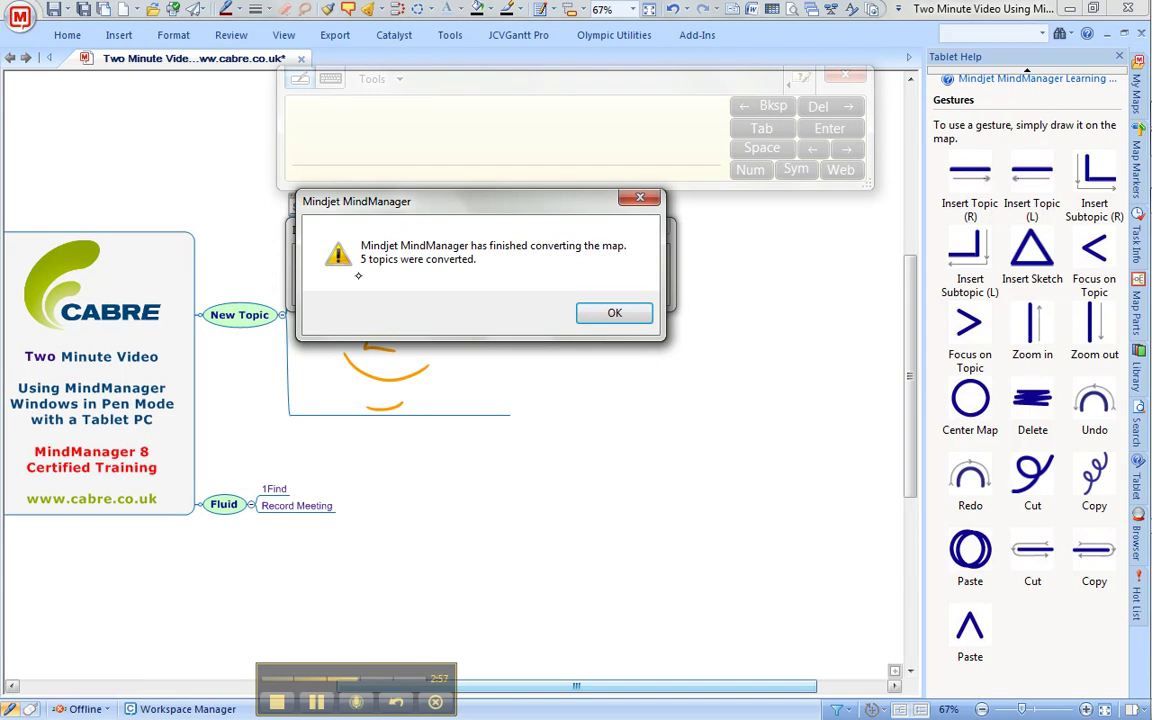
pyautogui.click(616, 316)
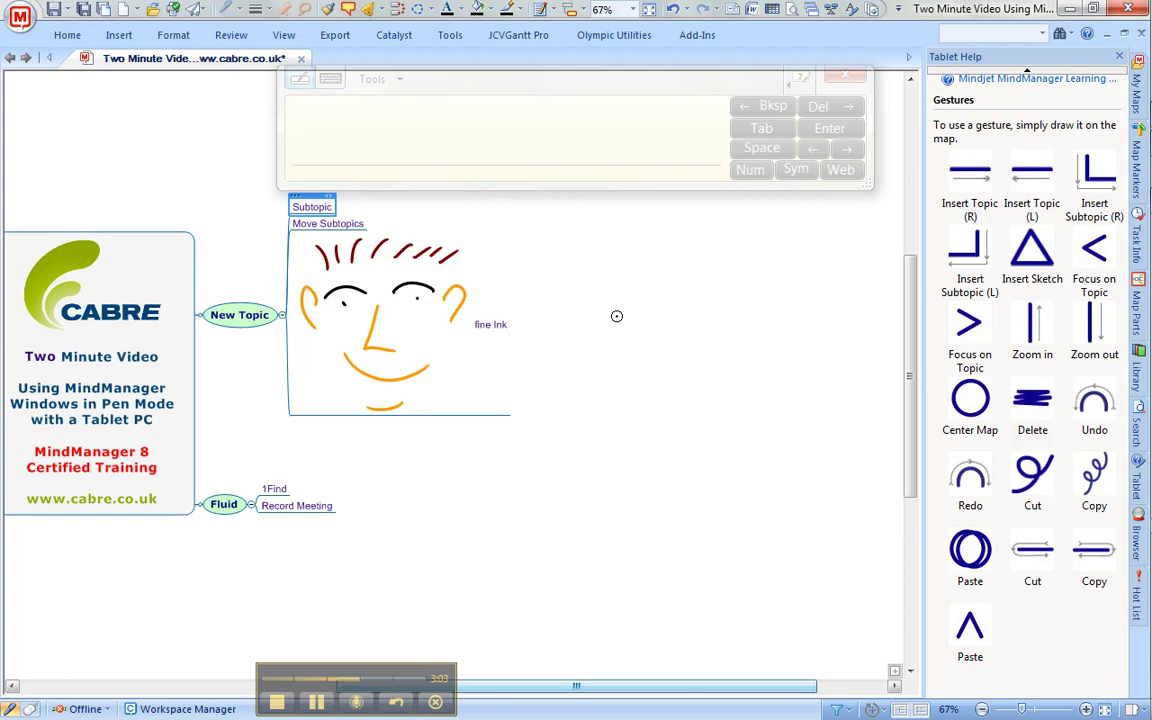
# - Select the "1Find" subtopic under the Fluid topic
pyautogui.click(297, 505)
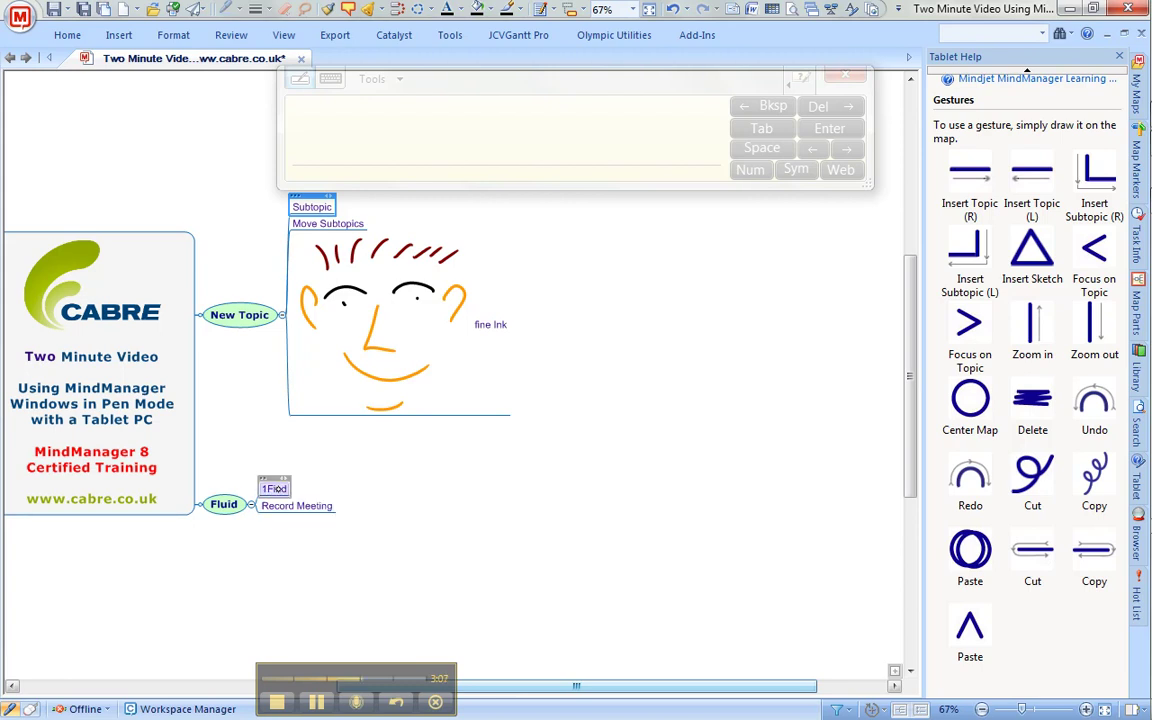
pyautogui.click(278, 490)
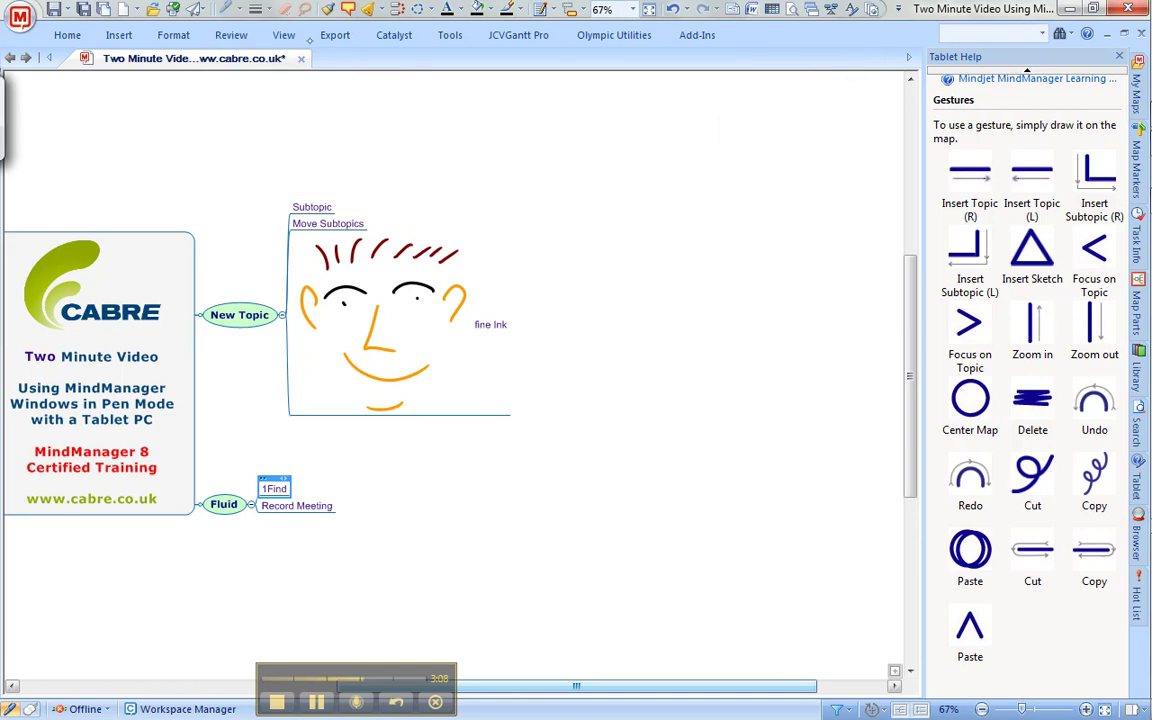